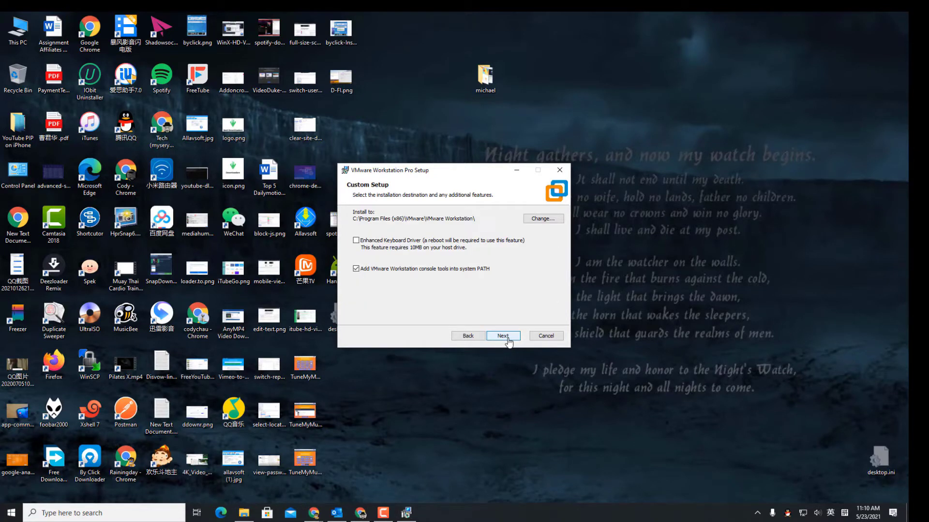
Step: Install VMware Workstation Pro with the default location, console tools in the system PATH, and default user experience settings
{"action": "left_click", "coordinate": [508, 339]}
{"action": "left_click", "coordinate": [507, 339]}
{"action": "left_click", "coordinate": [508, 339]}
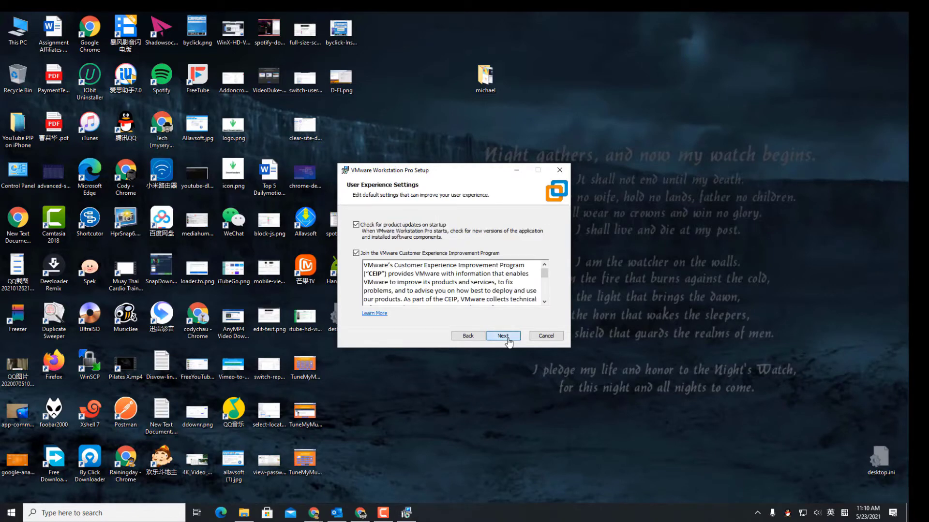
{"action": "left_click", "coordinate": [507, 339]}
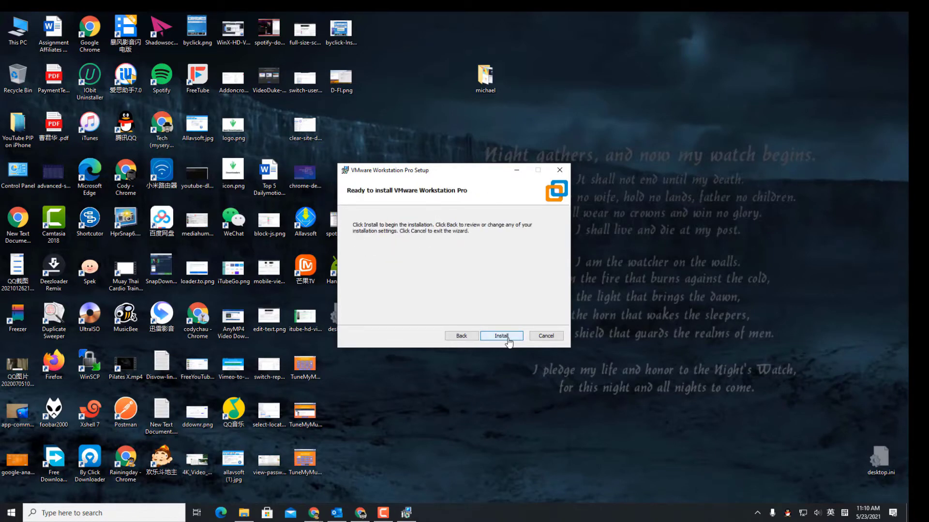
{"action": "left_click", "coordinate": [507, 339]}
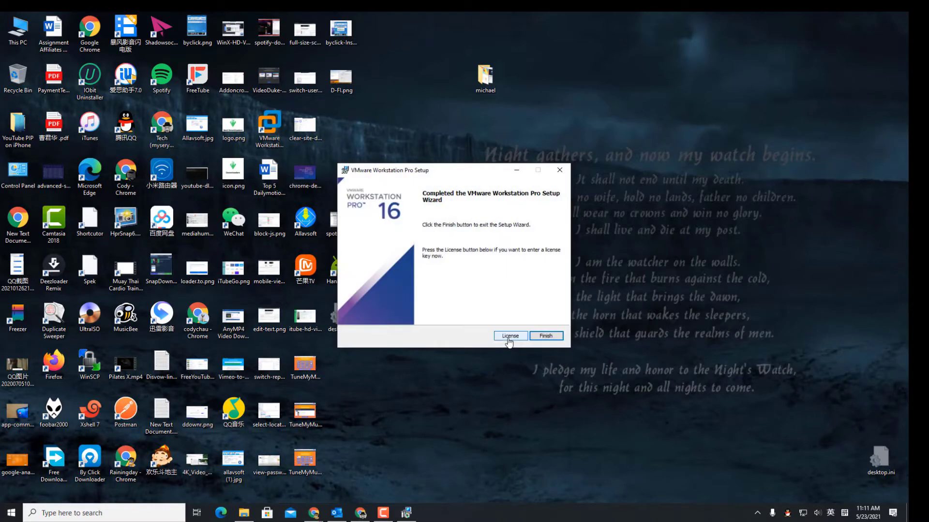
Step: Enter the product license key for VMware Workstation Pro and finish the setup wizard
{"action": "left_click", "coordinate": [510, 336]}
{"action": "key", "text": "ctrl+v"}
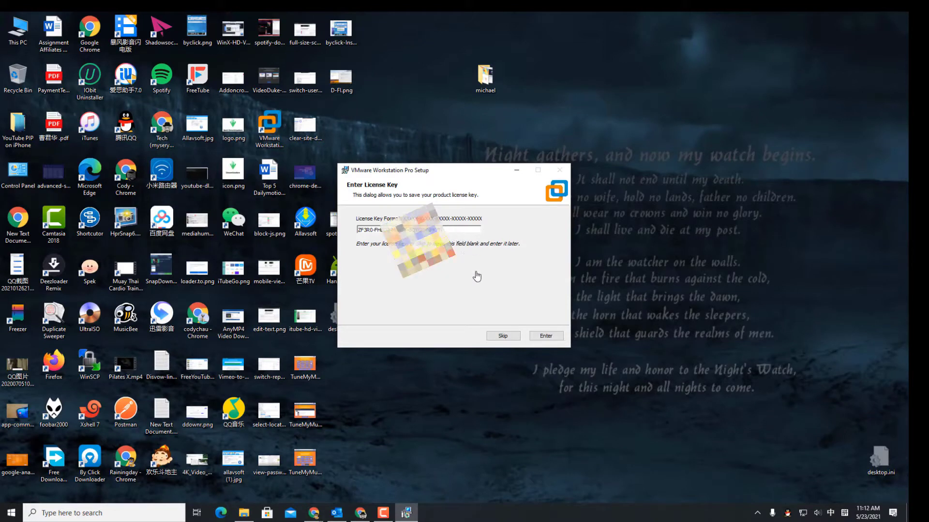
{"action": "left_click", "coordinate": [546, 337]}
{"action": "left_click", "coordinate": [547, 337]}
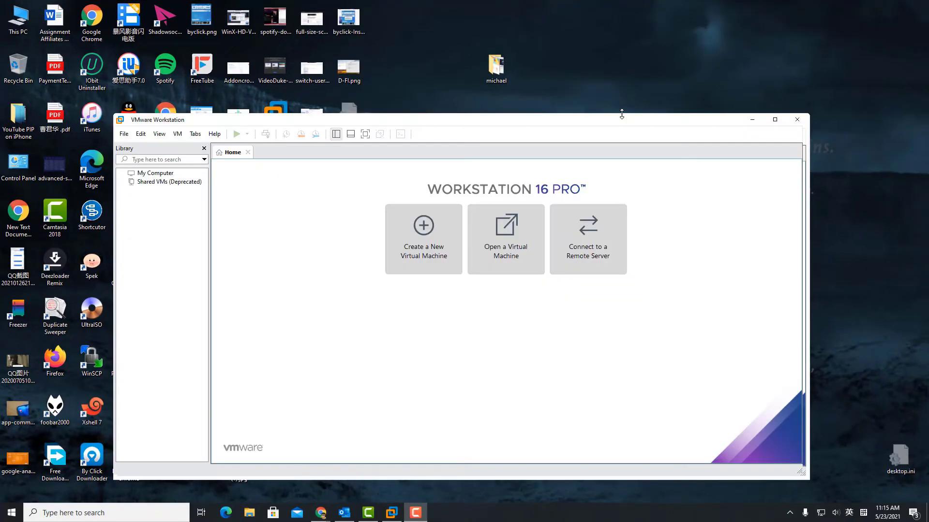
Step: Check the guest operating system choices in a typical New Virtual Machine wizard and cancel it
{"action": "left_click", "coordinate": [430, 261]}
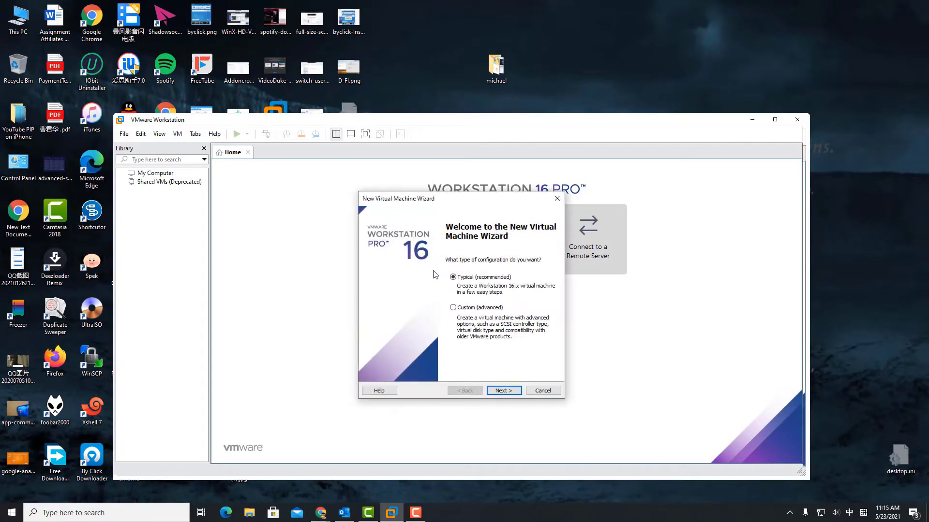
{"action": "left_click", "coordinate": [512, 393]}
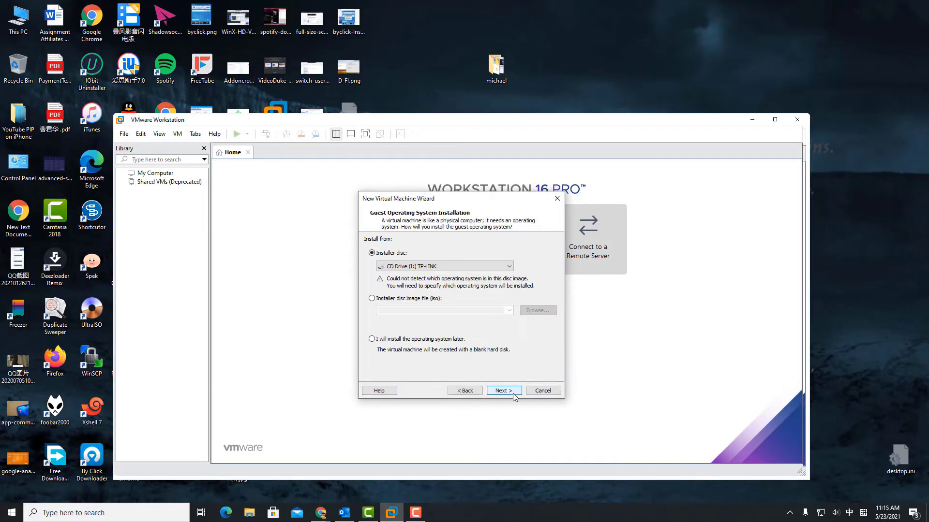
{"action": "left_click", "coordinate": [501, 390]}
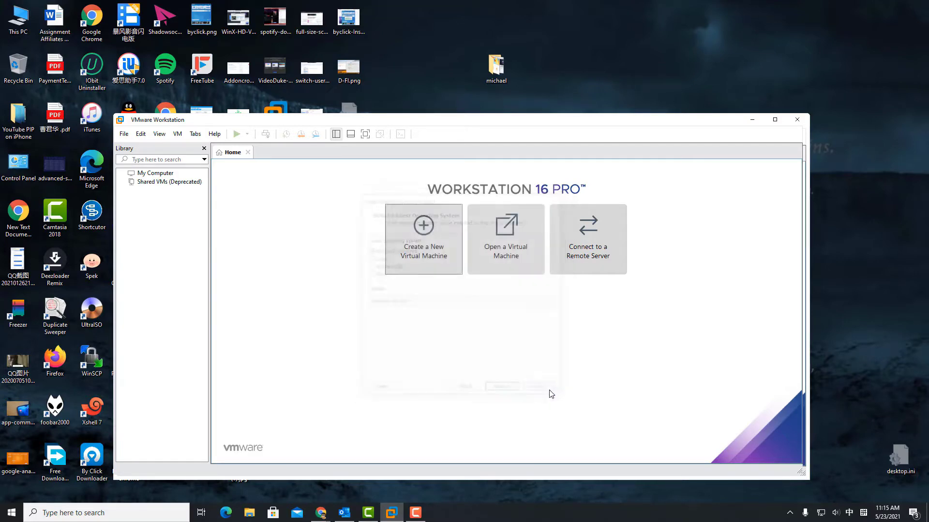
{"action": "left_click", "coordinate": [548, 391]}
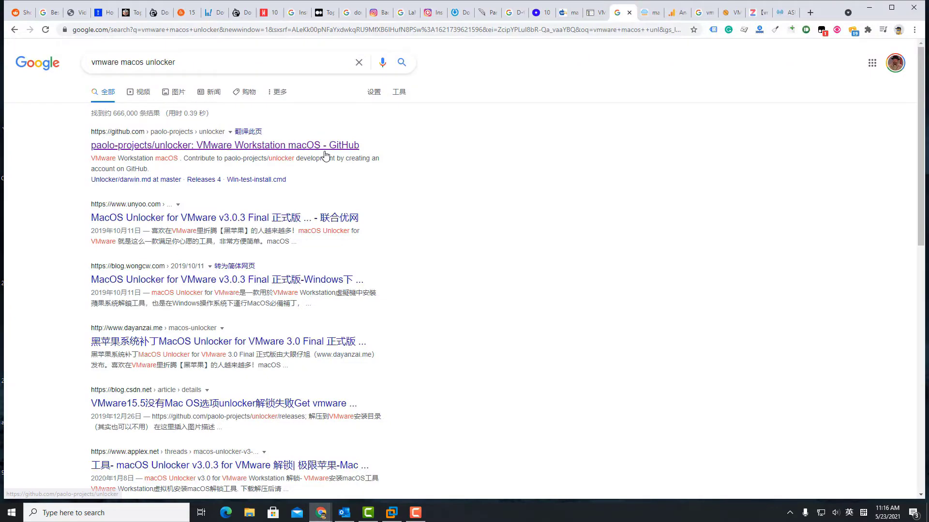
Step: Open the paolo-projects/unlocker repository from the search results and go to the Auto-Unlocker releases page on GitHub
{"action": "left_click", "coordinate": [325, 155]}
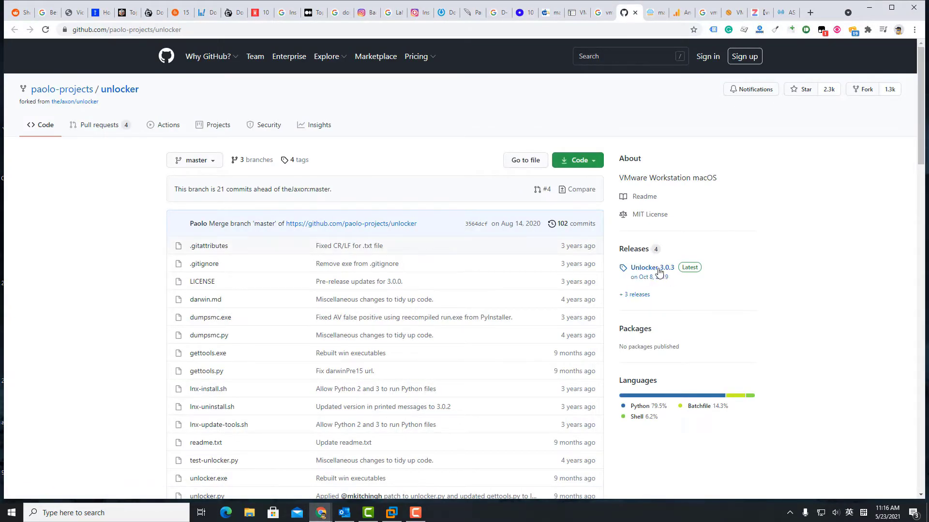
{"action": "left_click", "coordinate": [657, 271]}
{"action": "left_click", "coordinate": [616, 255]}
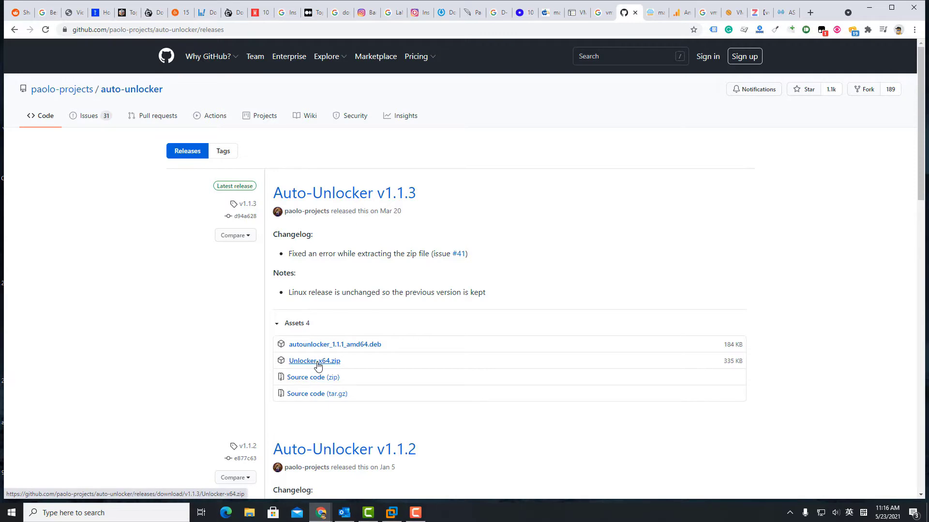
Step: Run Unlocker.exe from the Unlocker-x64 folder and answer n to continue with the installation
{"action": "left_click", "coordinate": [252, 516]}
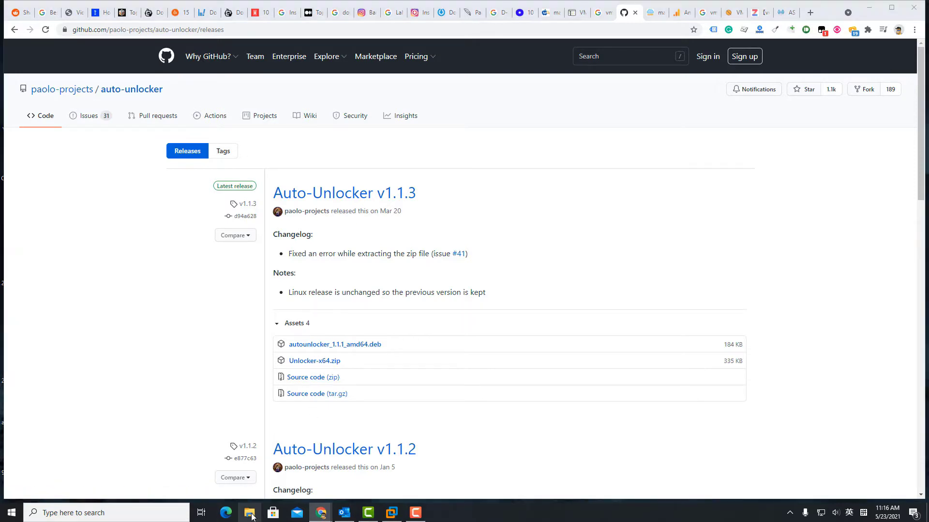
{"action": "double_click", "coordinate": [324, 330]}
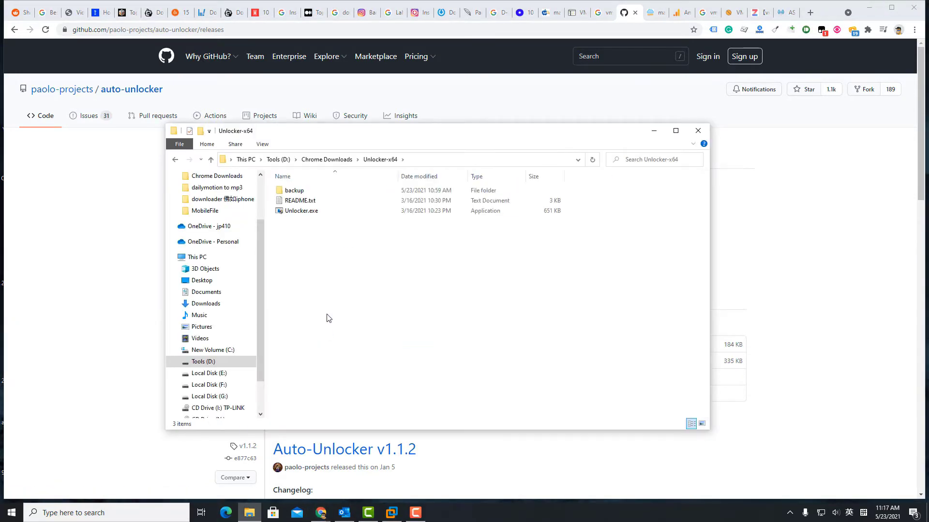
{"action": "left_click", "coordinate": [328, 214]}
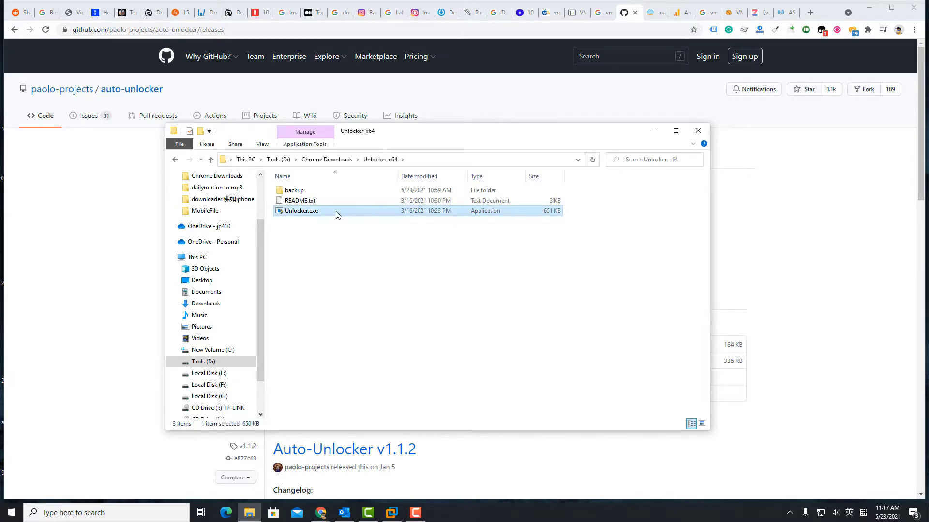
{"action": "double_click", "coordinate": [336, 212]}
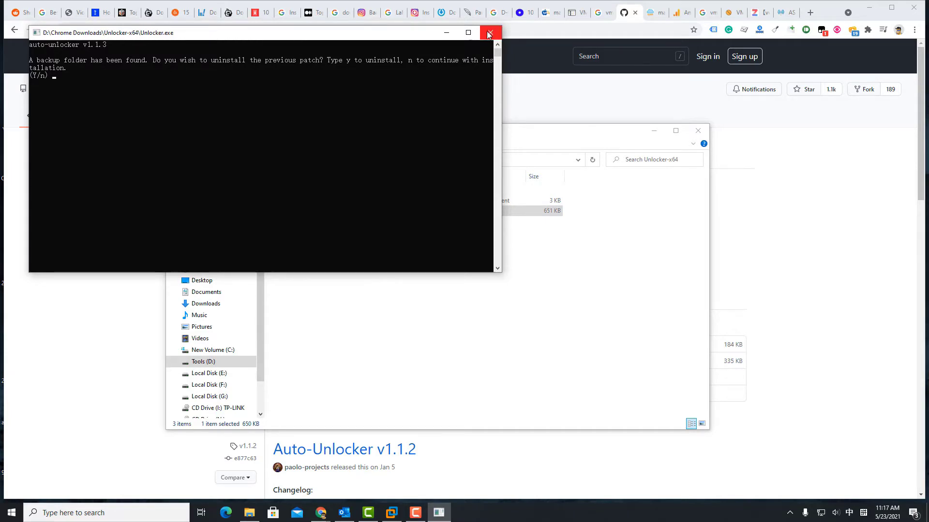
{"action": "type", "text": "n"}
{"action": "key", "text": "Return"}
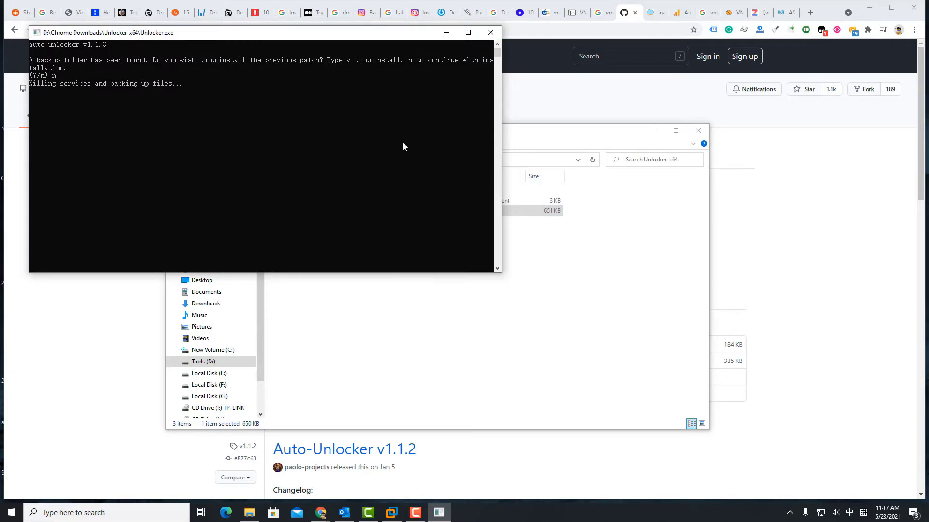
{"action": "left_click_drag", "start_coordinate": [374, 38], "coordinate": [521, 209]}
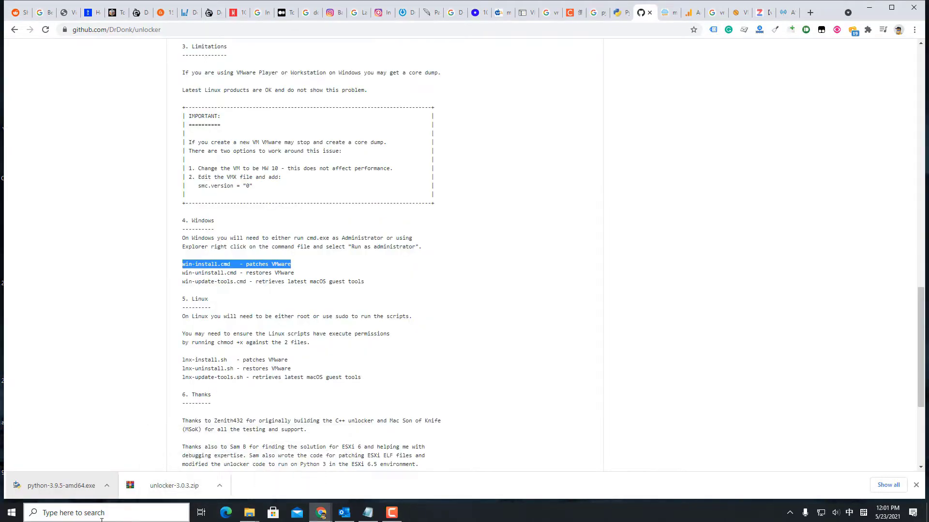
Step: Open the Windows Services console by running services.msc
{"action": "left_click", "coordinate": [12, 512]}
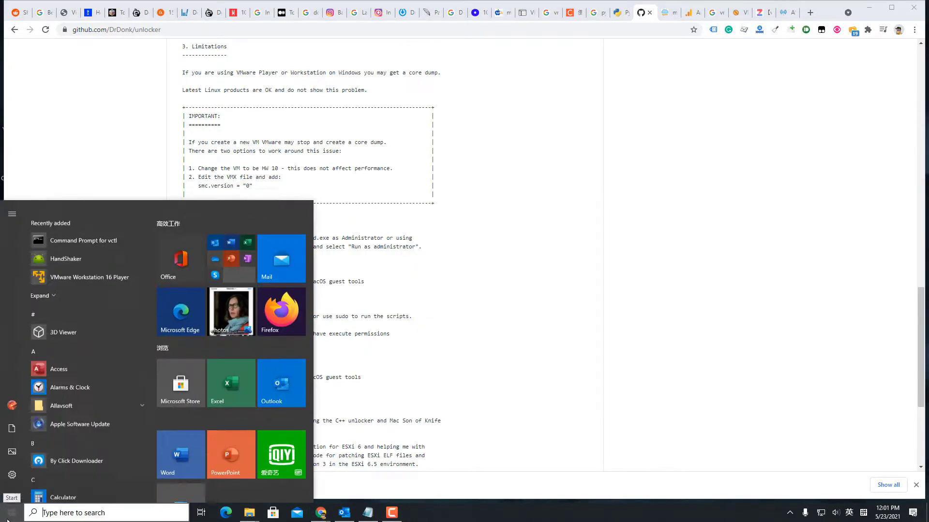
{"action": "left_click", "coordinate": [62, 515]}
{"action": "key", "text": "super+r"}
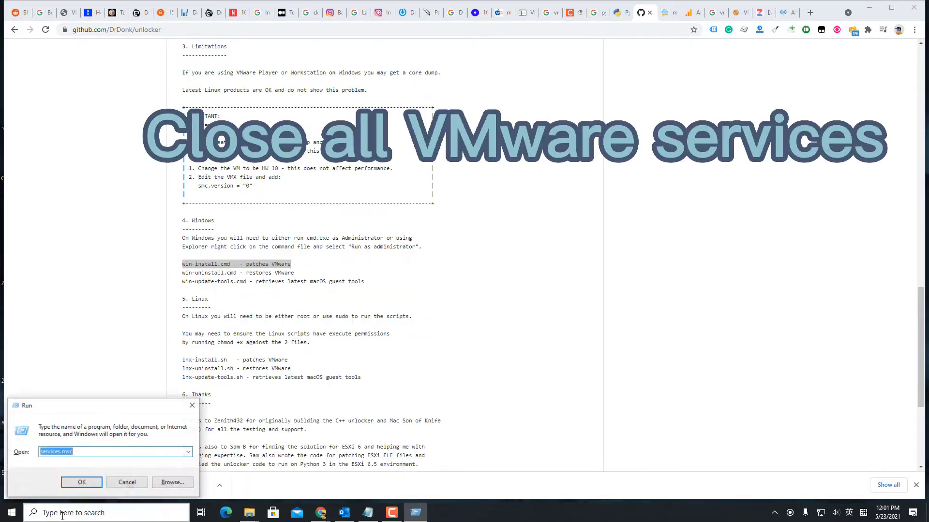
{"action": "key", "text": "Return"}
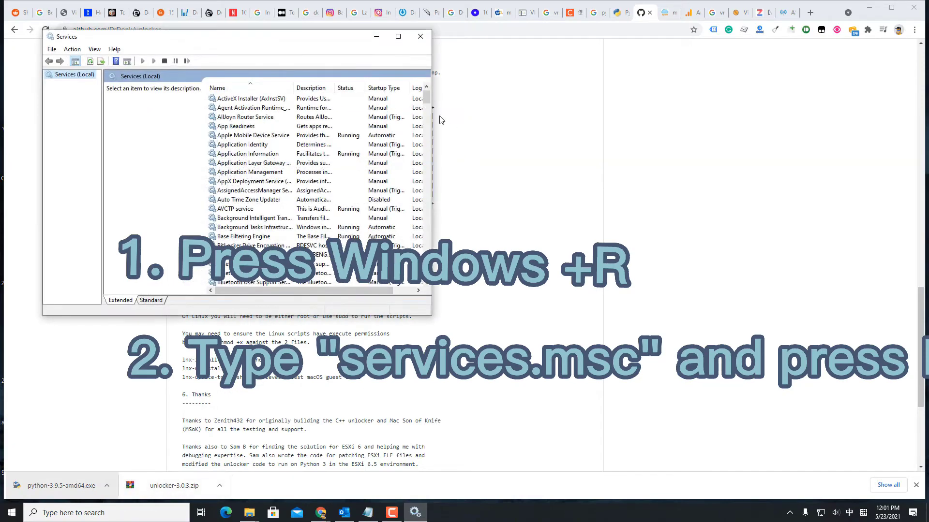
Step: Stop the VMware Authorization Service together with its dependent VMware Workstation Server service
{"action": "left_click_drag", "start_coordinate": [426, 95], "coordinate": [427, 240]}
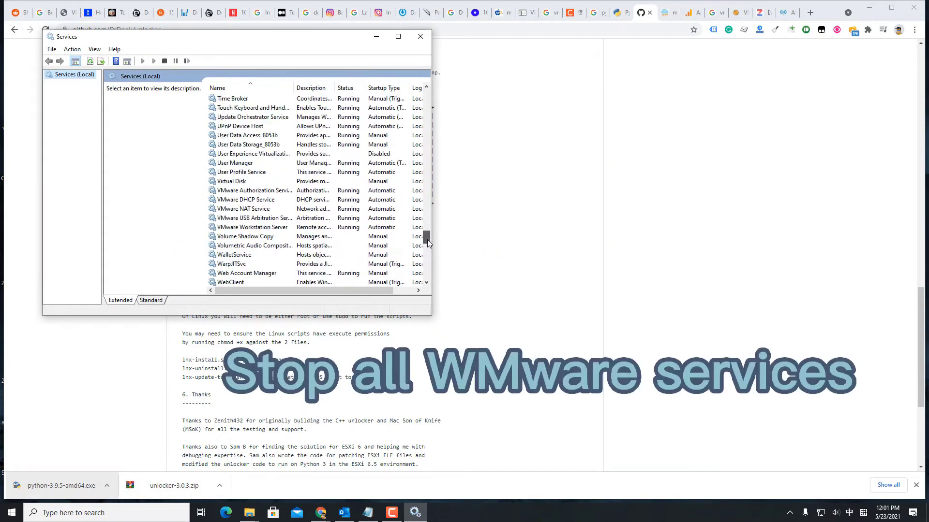
{"action": "left_click", "coordinate": [255, 191]}
{"action": "right_click", "coordinate": [255, 192]}
{"action": "left_click", "coordinate": [287, 205]}
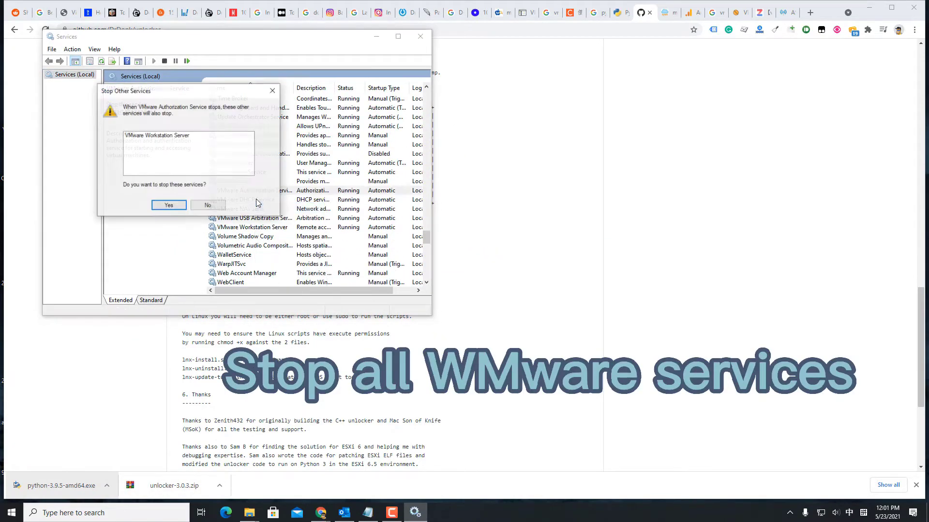
{"action": "left_click", "coordinate": [168, 206]}
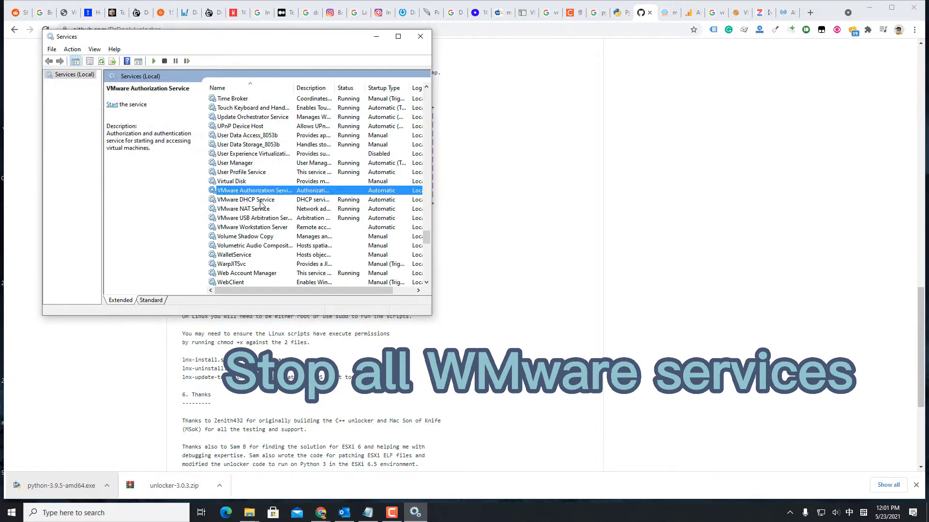
Step: Stop the VMware DHCP Service and the VMware NAT Service
{"action": "left_click", "coordinate": [256, 199]}
{"action": "right_click", "coordinate": [255, 200]}
{"action": "left_click", "coordinate": [286, 214]}
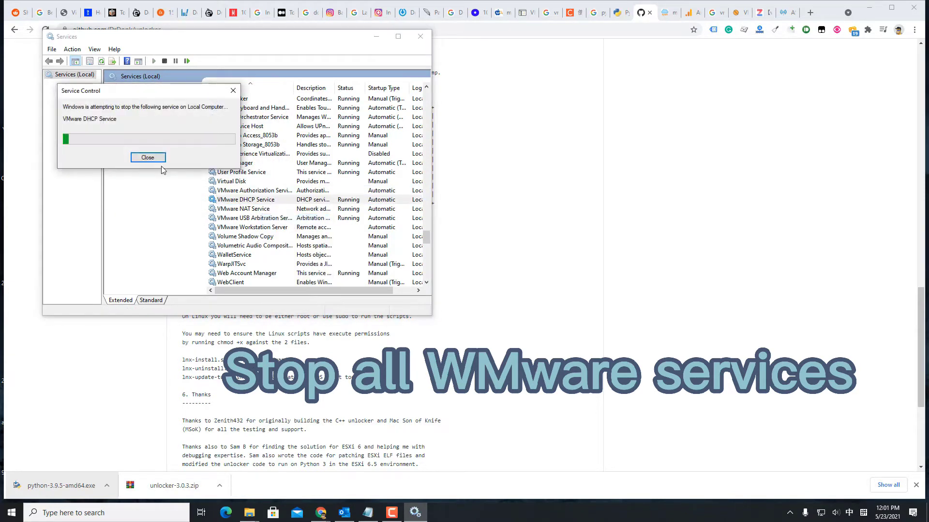
{"action": "left_click", "coordinate": [256, 209]}
{"action": "right_click", "coordinate": [256, 209]}
{"action": "left_click", "coordinate": [264, 225]}
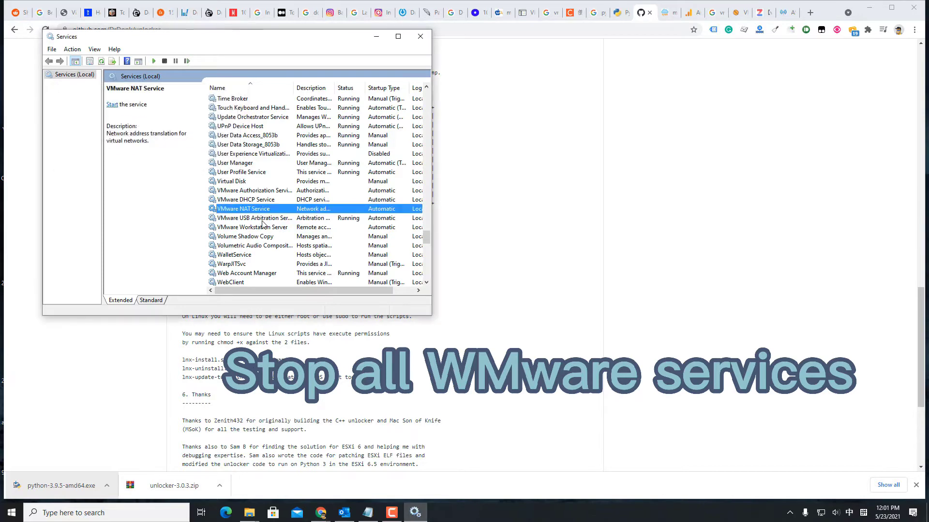
Step: Stop the VMware USB Arbitration Service, check the VMware Workstation Server entry, and close the Services console
{"action": "left_click", "coordinate": [264, 218]}
{"action": "right_click", "coordinate": [263, 218]}
{"action": "left_click", "coordinate": [279, 234]}
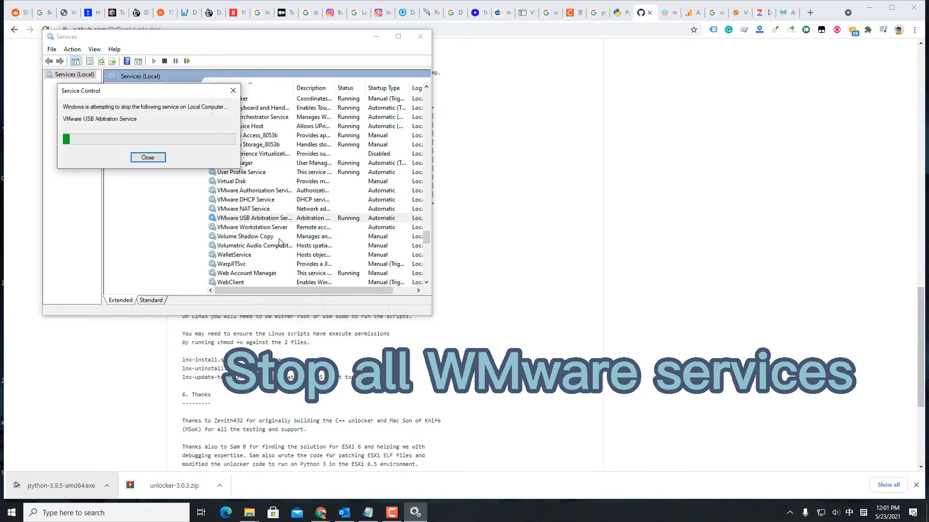
{"action": "left_click", "coordinate": [265, 227]}
{"action": "right_click", "coordinate": [265, 229]}
{"action": "left_click", "coordinate": [420, 36]}
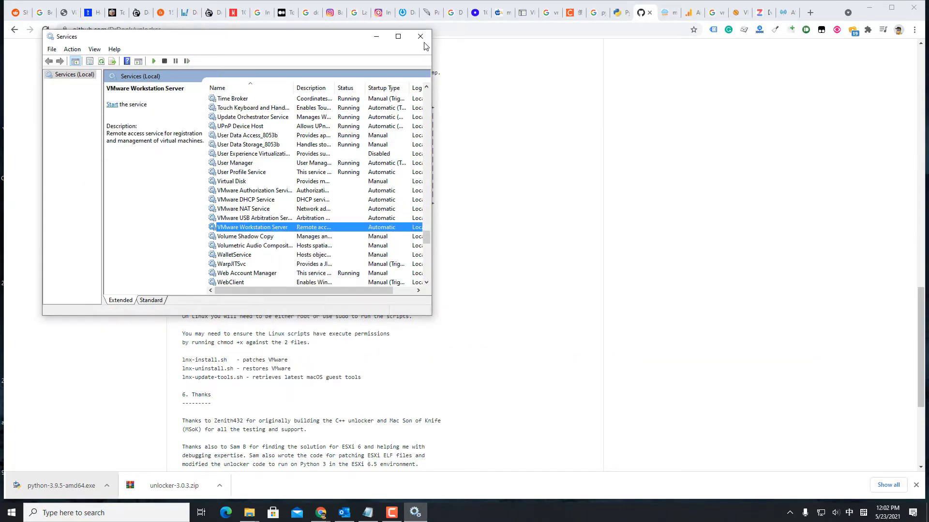
{"action": "left_click", "coordinate": [420, 37]}
Step: Run win-install.cmd from the unlocker-3.0.3 folder as administrator to patch VMware
{"action": "mouse_move", "coordinate": [249, 512]}
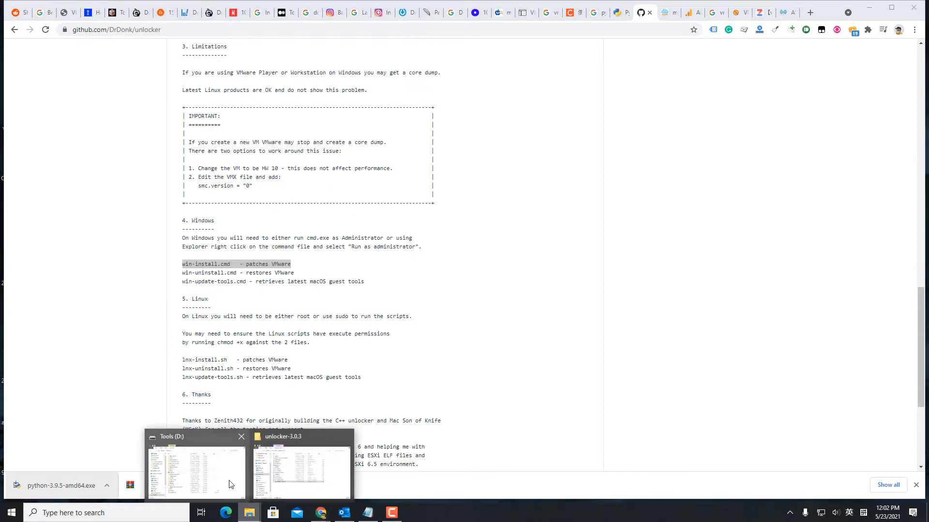
{"action": "left_click", "coordinate": [290, 455]}
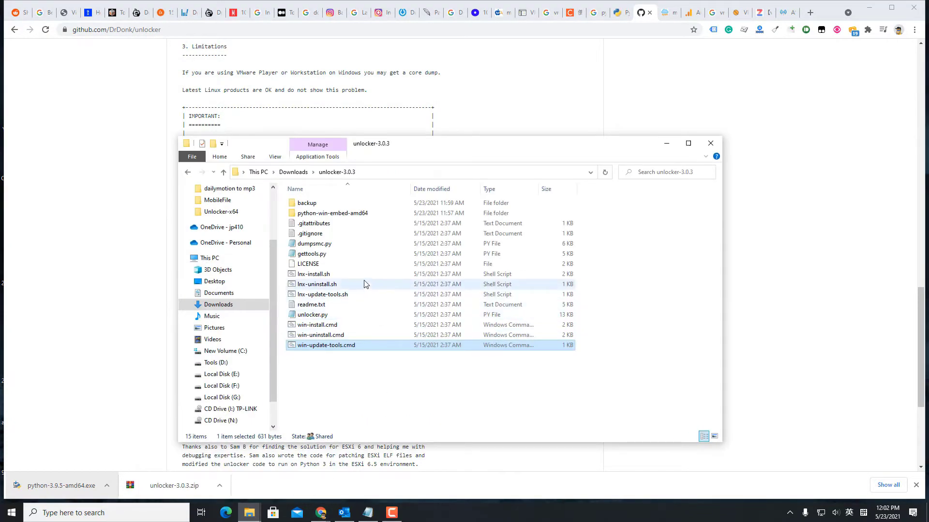
{"action": "right_click", "coordinate": [356, 326]}
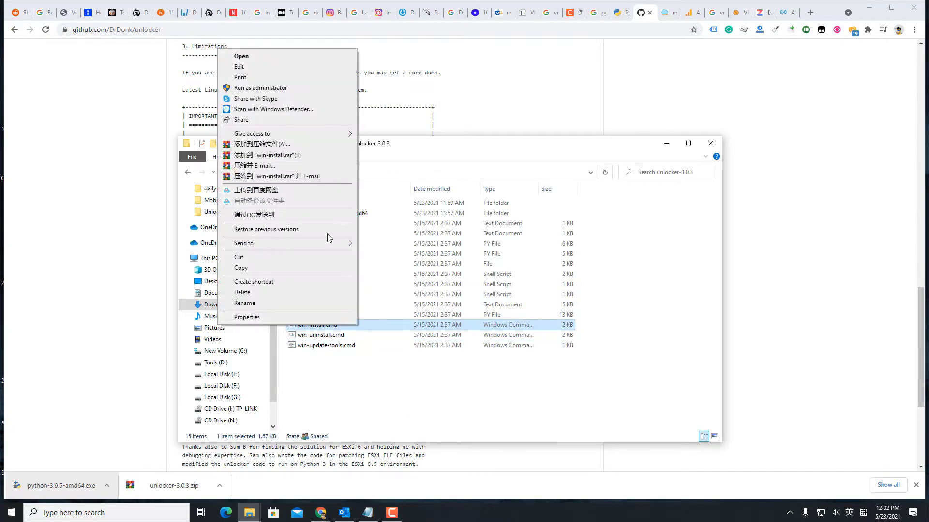
{"action": "left_click", "coordinate": [260, 88]}
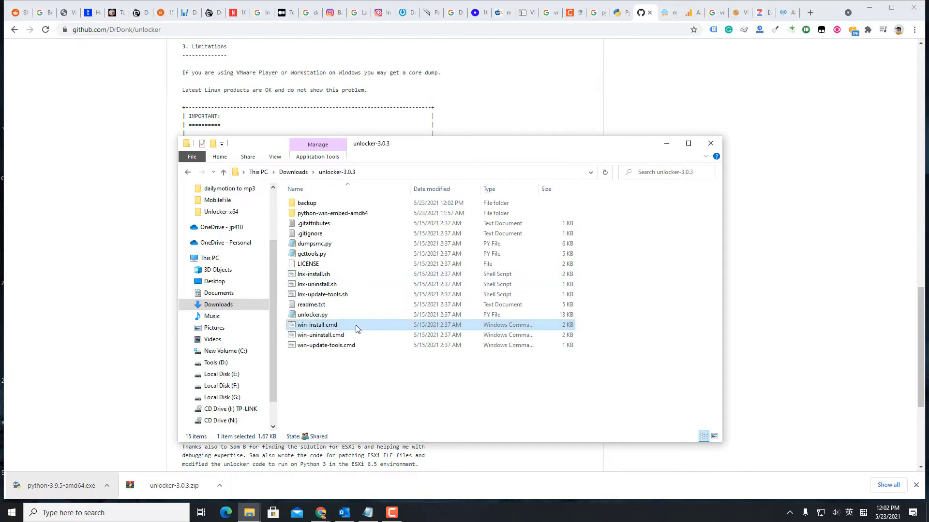
Step: Rerun the win-install.cmd patch script as administrator and review its console output
{"action": "right_click", "coordinate": [356, 325]}
{"action": "left_click", "coordinate": [297, 88]}
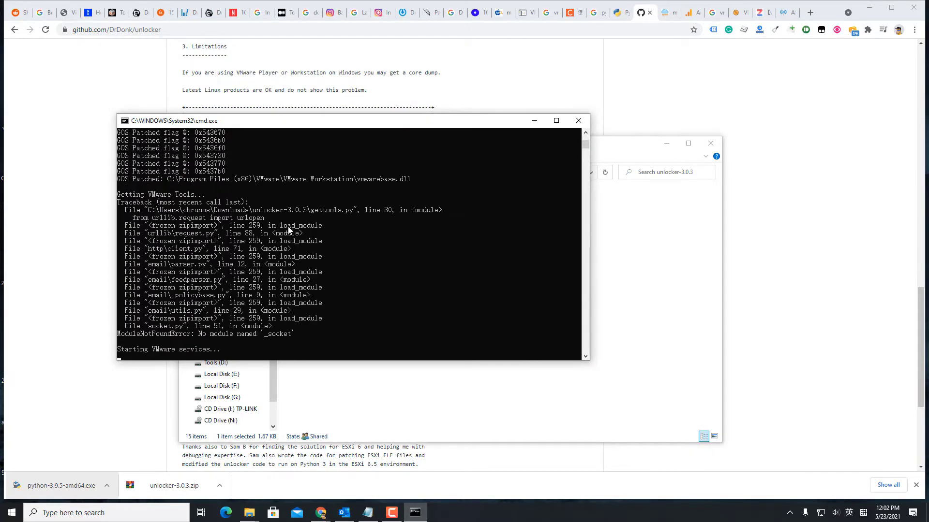
{"action": "mouse_move", "coordinate": [583, 149]}
{"action": "left_mouse_down"}
{"action": "mouse_move", "coordinate": [584, 132]}
{"action": "mouse_move", "coordinate": [582, 150]}
{"action": "left_mouse_up"}
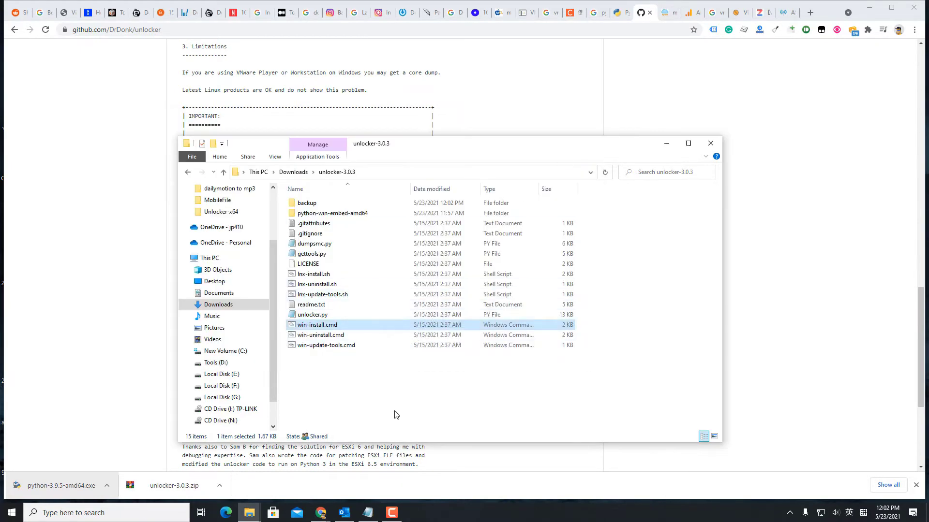
Step: Run win-update-tools.cmd as administrator to retrieve the latest macOS guest tools
{"action": "left_click", "coordinate": [338, 335]}
{"action": "left_click", "coordinate": [341, 346]}
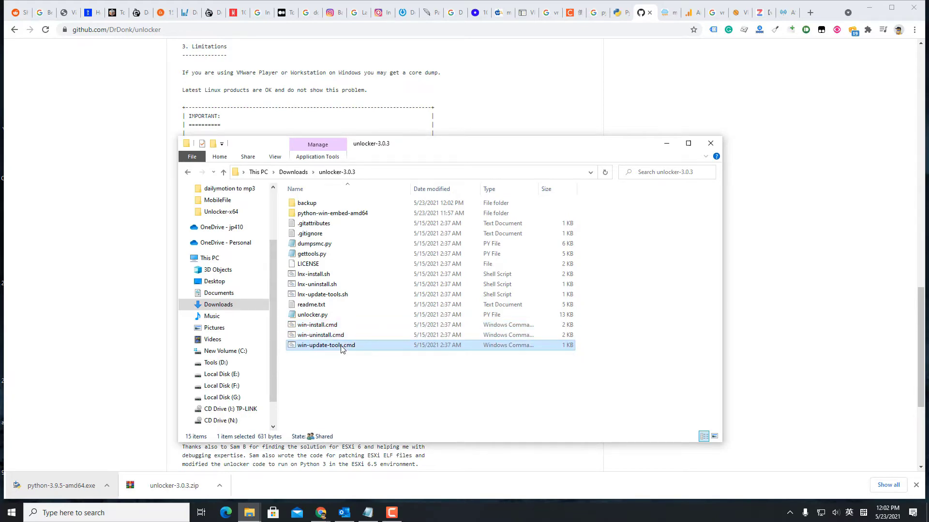
{"action": "right_click", "coordinate": [341, 346]}
{"action": "left_click", "coordinate": [270, 109]}
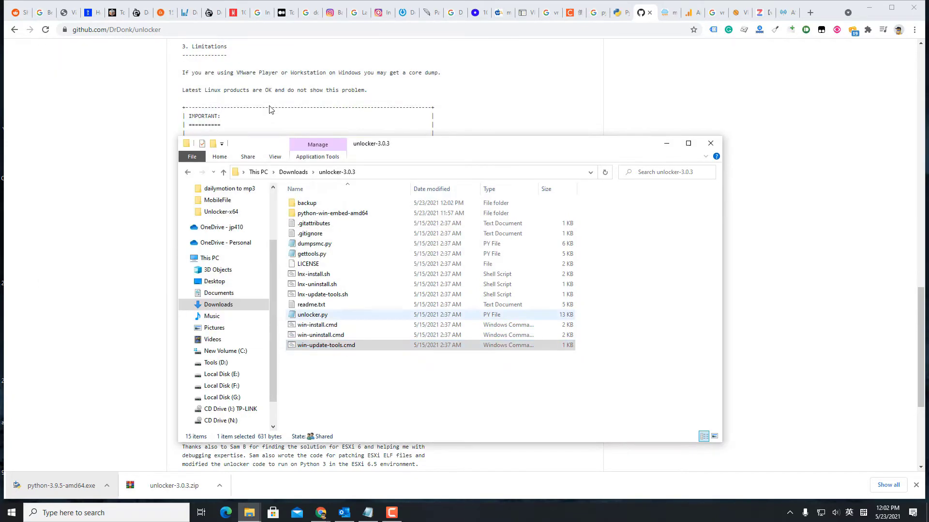
Step: View the unlocker's backup folder, and launch VMware Workstation Pro from the desktop
{"action": "double_click", "coordinate": [342, 204]}
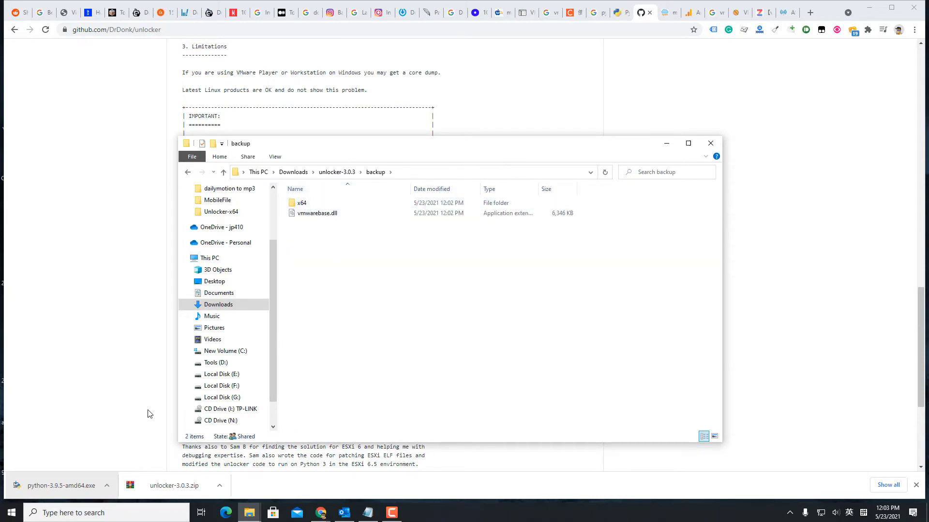
{"action": "left_click", "coordinate": [926, 513]}
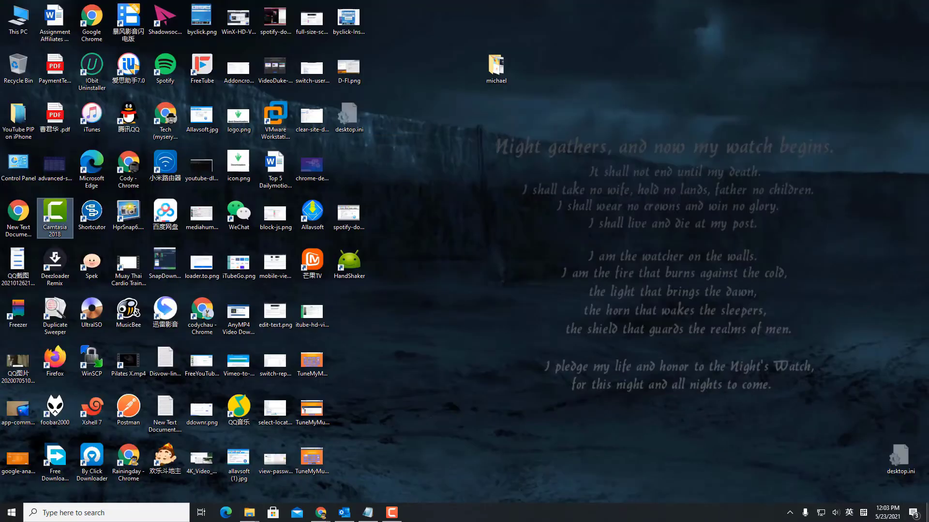
{"action": "left_click", "coordinate": [275, 115]}
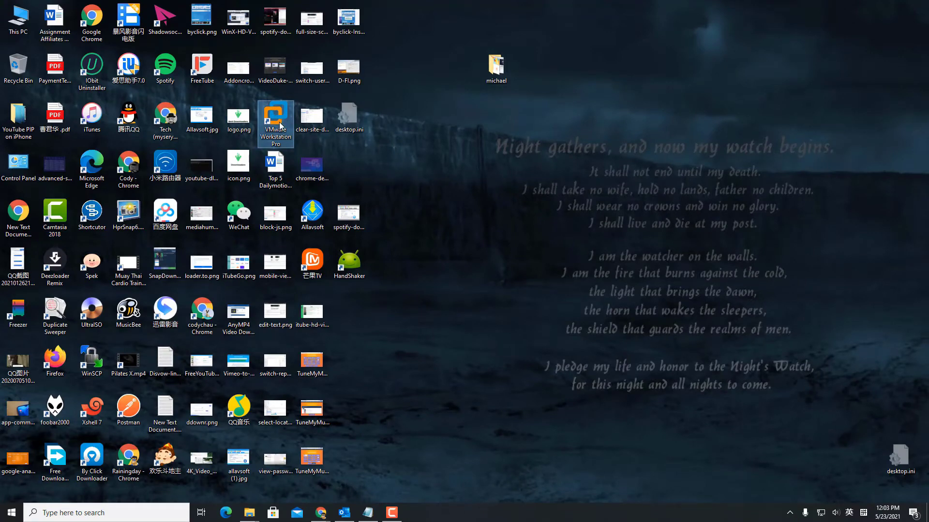
{"action": "double_click", "coordinate": [280, 121]}
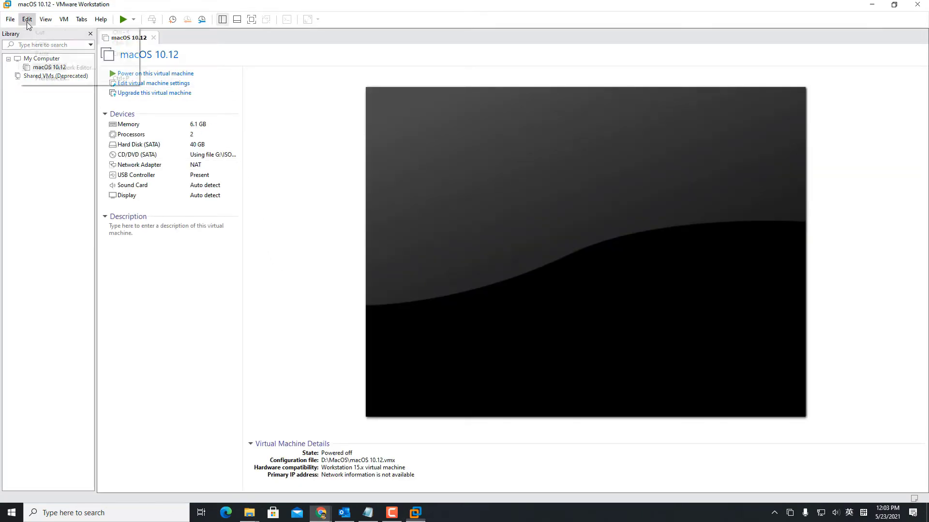
Step: Start a new virtual machine with the Typical configuration and Apple Mac OS X as the guest operating system
{"action": "left_click", "coordinate": [11, 20]}
{"action": "left_click", "coordinate": [50, 33]}
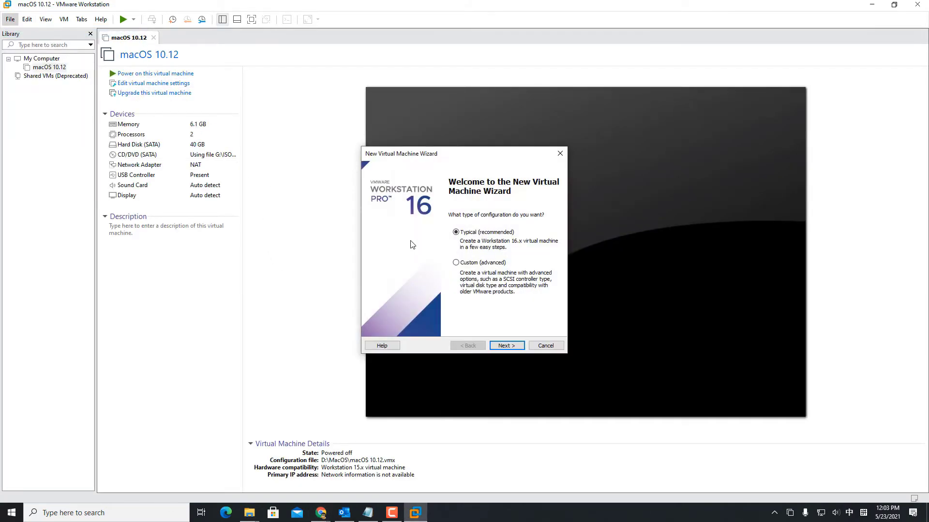
{"action": "left_click", "coordinate": [515, 346]}
{"action": "left_click", "coordinate": [506, 347]}
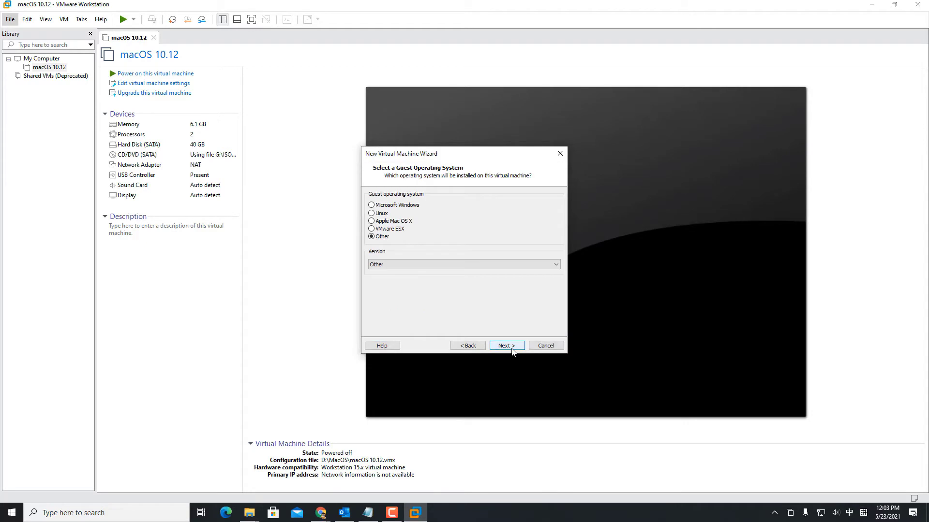
{"action": "left_click", "coordinate": [385, 223]}
{"action": "left_click", "coordinate": [506, 346]}
Step: Create a new folder named macOS11 on the Tools (D:) drive and use it as the virtual machine location
{"action": "left_click", "coordinate": [537, 235]}
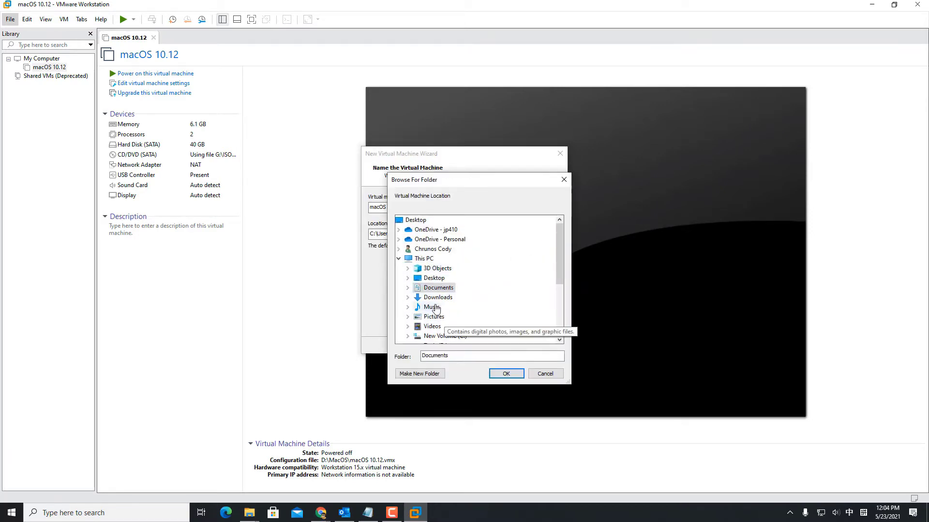
{"action": "left_click", "coordinate": [424, 258]}
{"action": "scroll", "coordinate": [433, 276], "scroll_direction": "down", "scroll_amount": 2}
{"action": "double_click", "coordinate": [441, 290]}
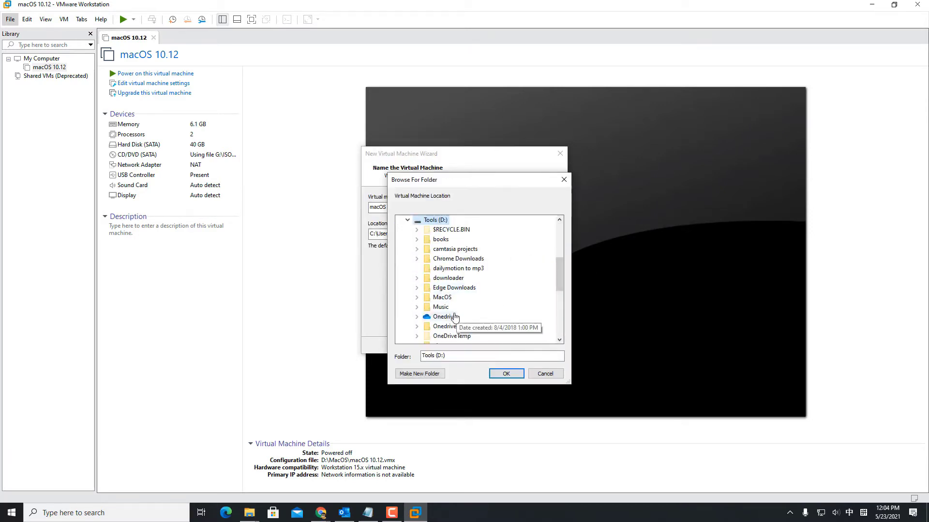
{"action": "scroll", "coordinate": [460, 309], "scroll_direction": "down", "scroll_amount": 2}
{"action": "scroll", "coordinate": [463, 317], "scroll_direction": "down", "scroll_amount": 1}
{"action": "left_click", "coordinate": [419, 373]}
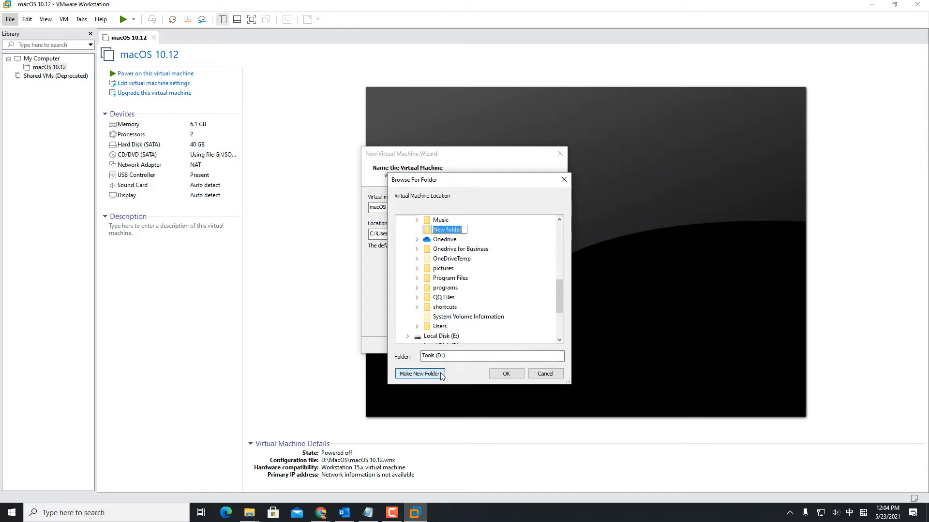
{"action": "type", "text": "macOS11"}
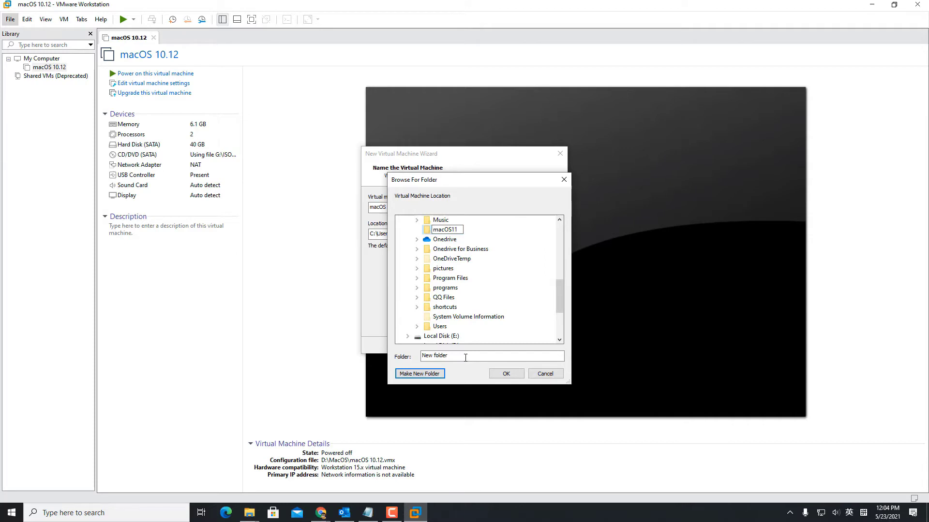
{"action": "key", "text": "Return"}
{"action": "left_click", "coordinate": [503, 373]}
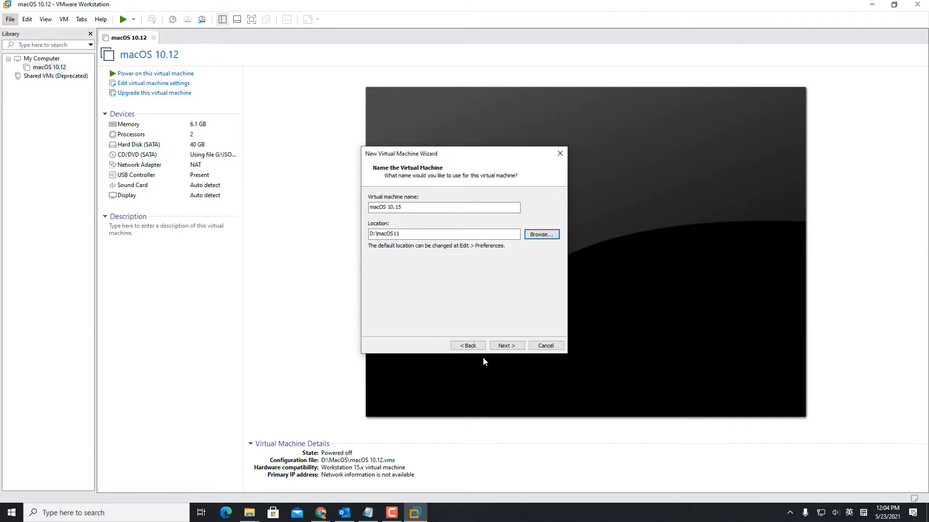
Step: Finish creating the macOS 11.1 virtual machine with an 80 GB split hard disk
{"action": "left_click", "coordinate": [507, 346]}
{"action": "left_click", "coordinate": [511, 347]}
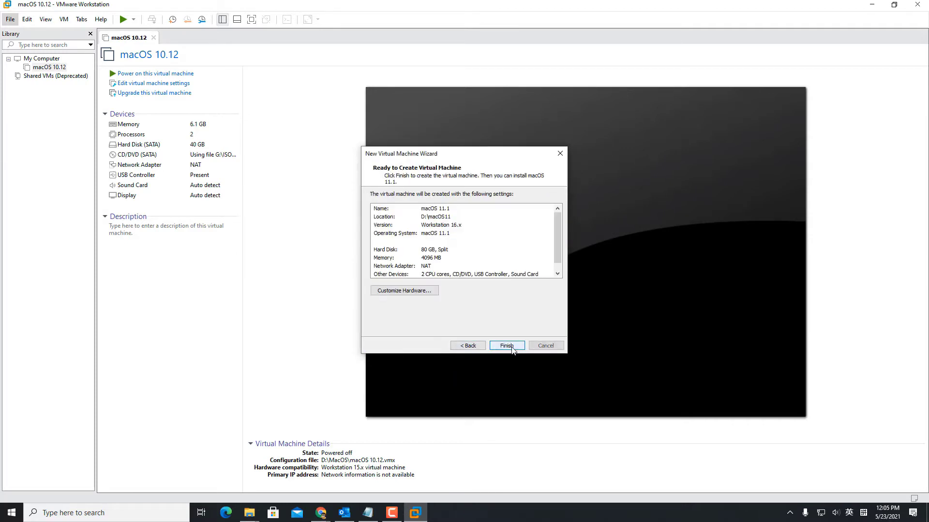
{"action": "left_click", "coordinate": [512, 347]}
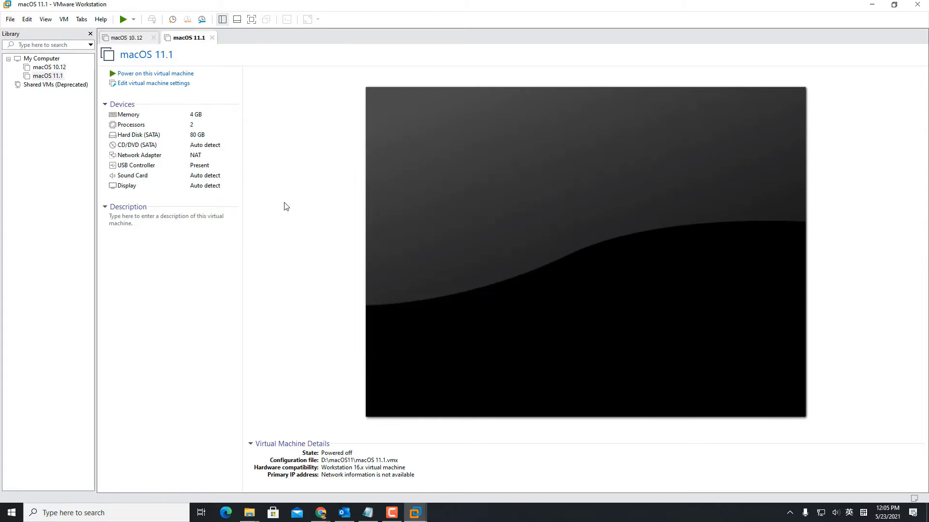
Step: Set the virtual machine's CD/DVD drive to use the ISO image Install macOS Big Sur 11.3-20E232.iso
{"action": "left_click", "coordinate": [171, 85]}
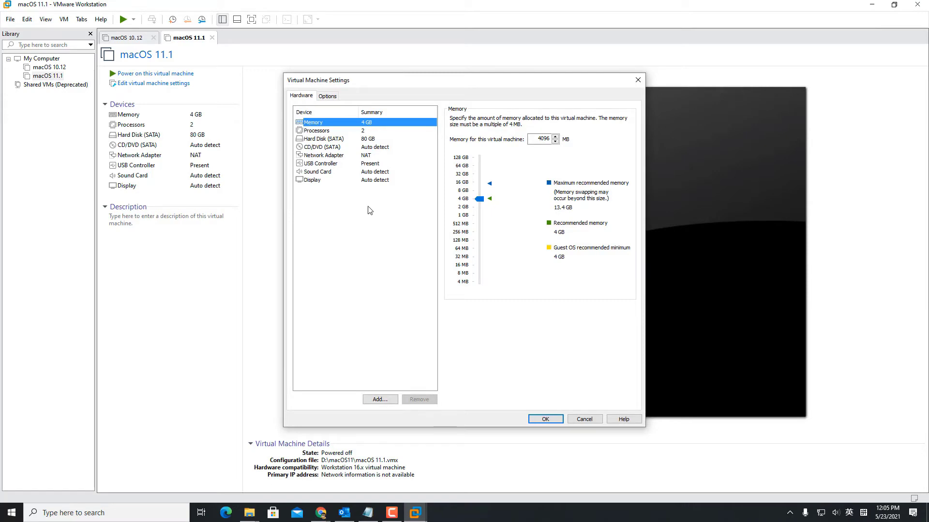
{"action": "left_click", "coordinate": [345, 147]}
{"action": "left_click", "coordinate": [462, 180]}
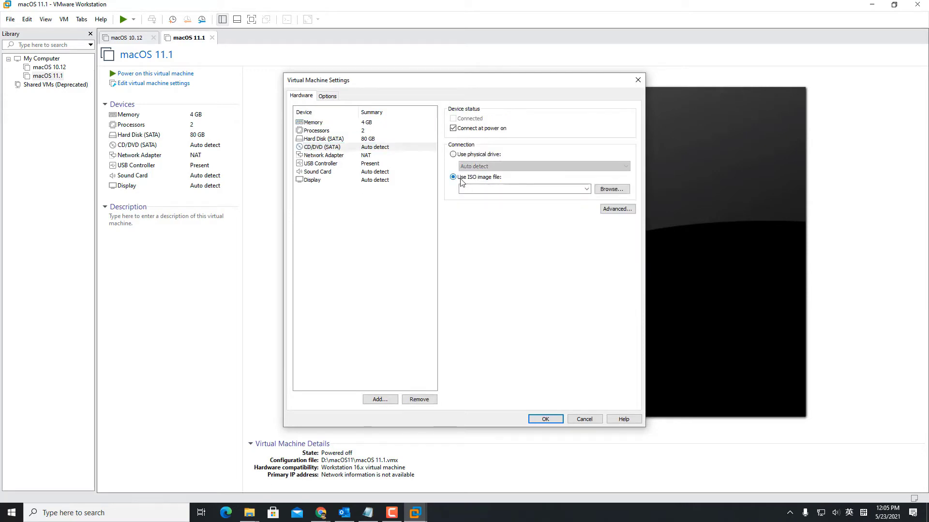
{"action": "left_click", "coordinate": [612, 189]}
{"action": "left_click", "coordinate": [416, 160]}
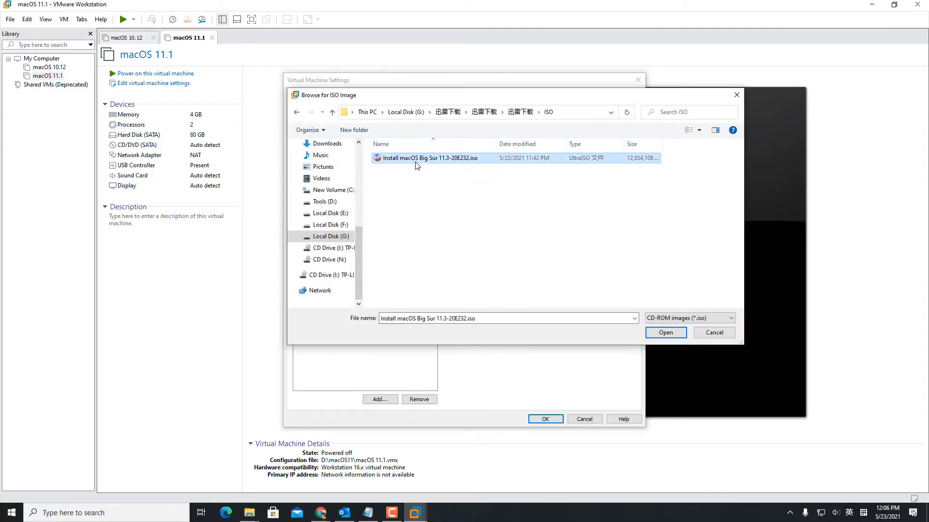
{"action": "left_click", "coordinate": [652, 331]}
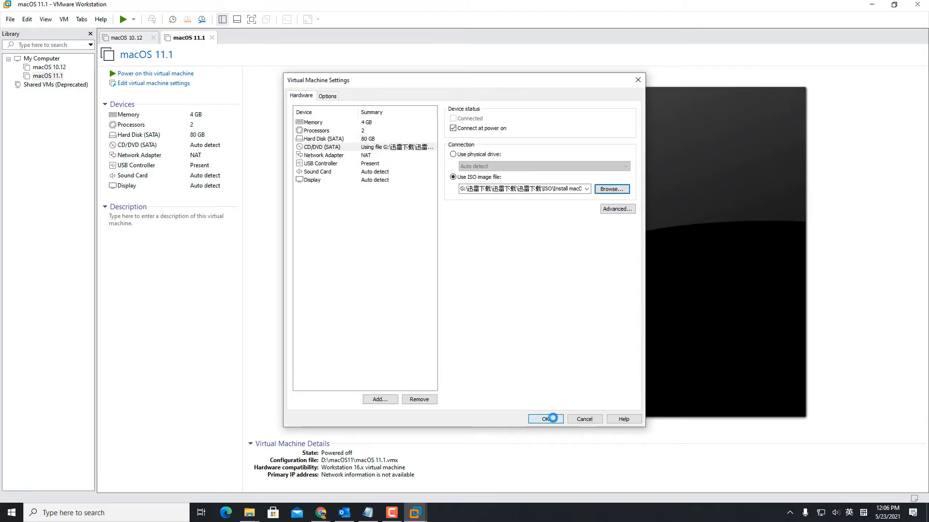
{"action": "left_click", "coordinate": [545, 419]}
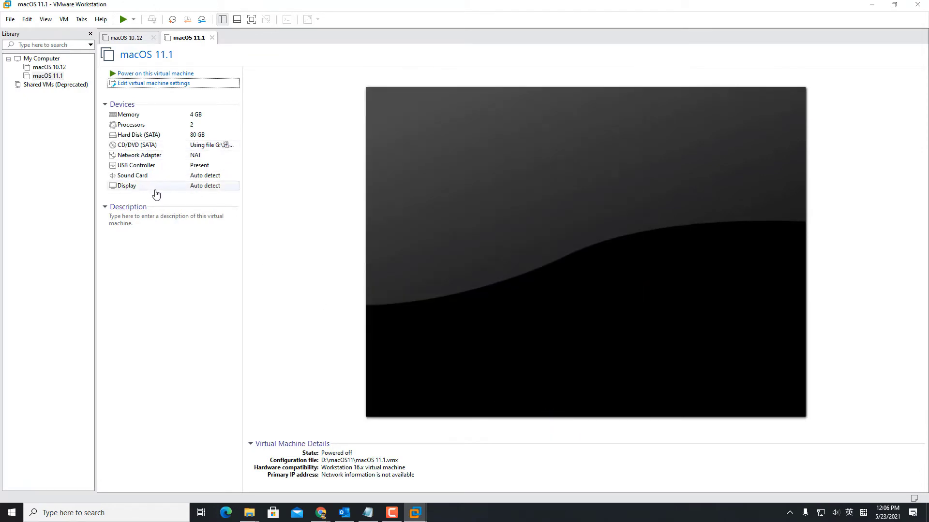
Step: Power on the macOS 11.1 virtual machine with English as the language and open Disk Utility from macOS Recovery
{"action": "left_click", "coordinate": [151, 74]}
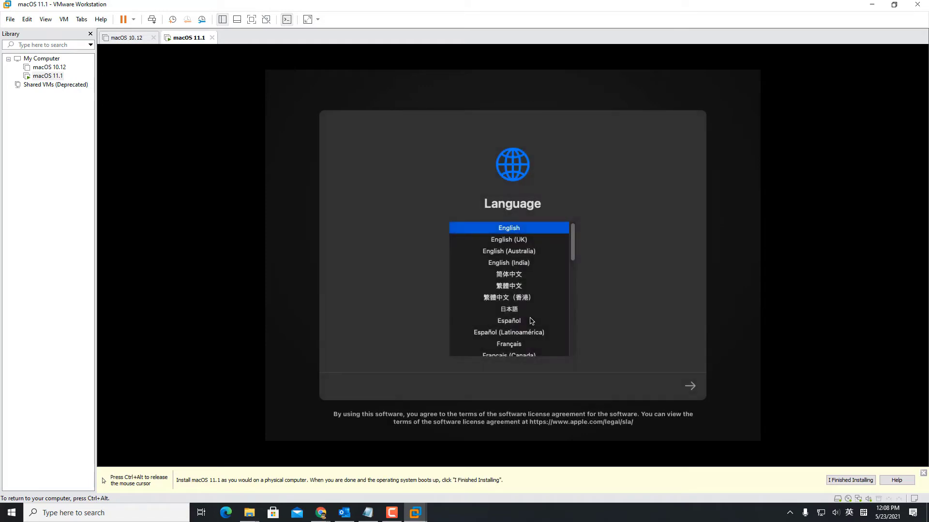
{"action": "left_click", "coordinate": [690, 386]}
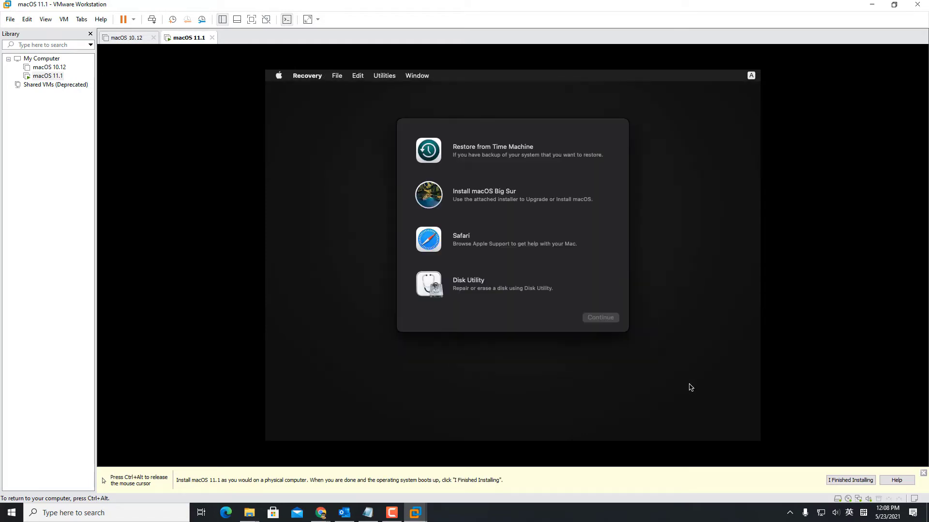
{"action": "left_click", "coordinate": [531, 290]}
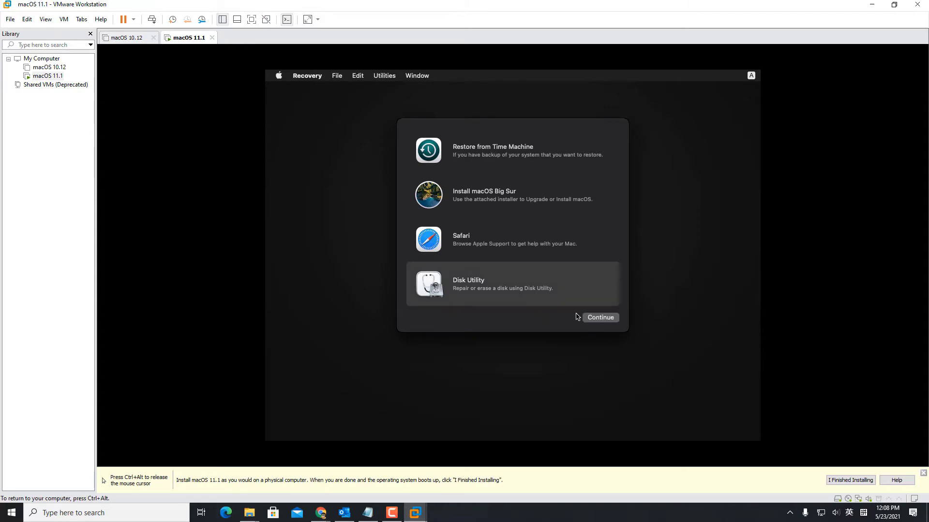
{"action": "left_click", "coordinate": [601, 318]}
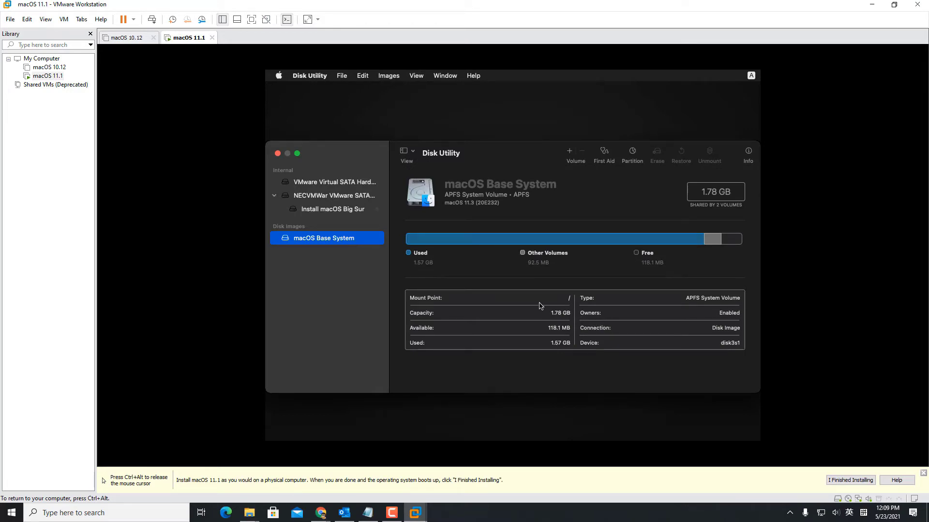
Step: Erase the VMware Virtual SATA Hard Drive as HD in Mac OS Extended (Journaled) format with GUID Partition Map, and close Disk Utility
{"action": "left_click", "coordinate": [323, 182]}
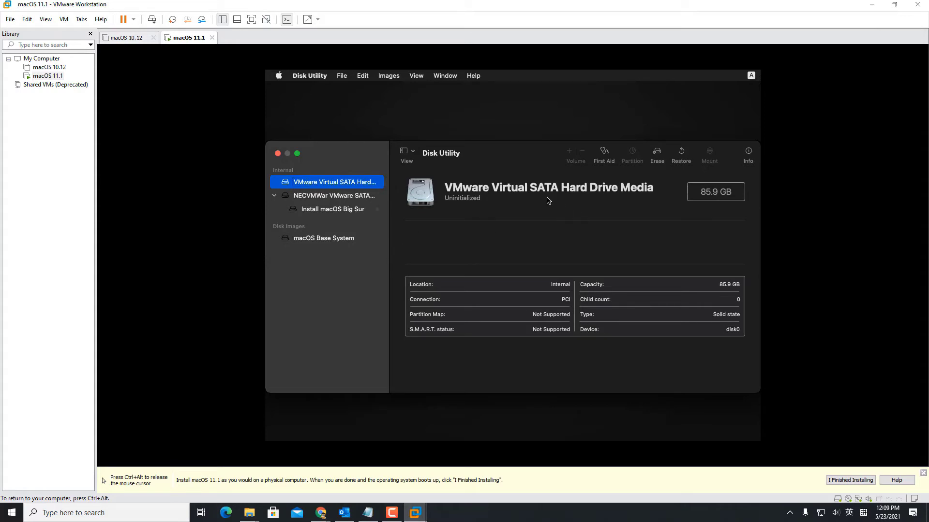
{"action": "left_click", "coordinate": [365, 77]}
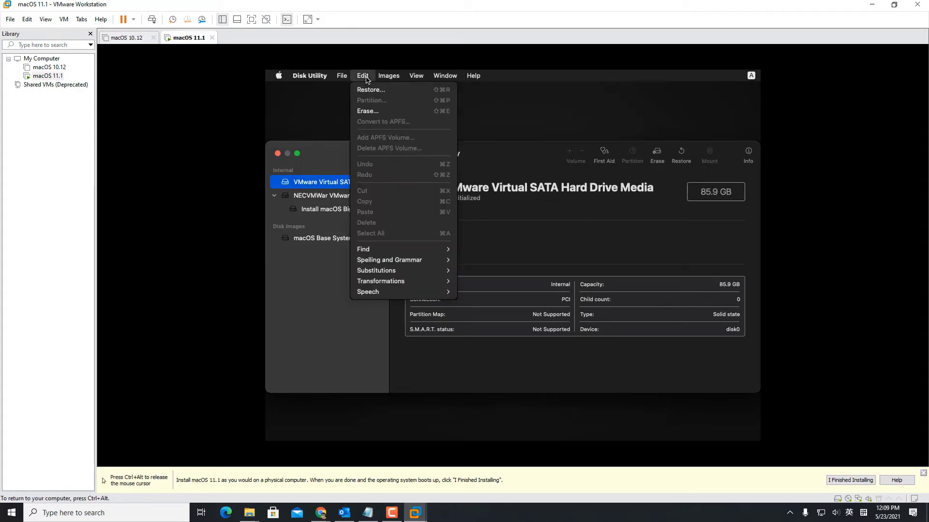
{"action": "left_click", "coordinate": [368, 111]}
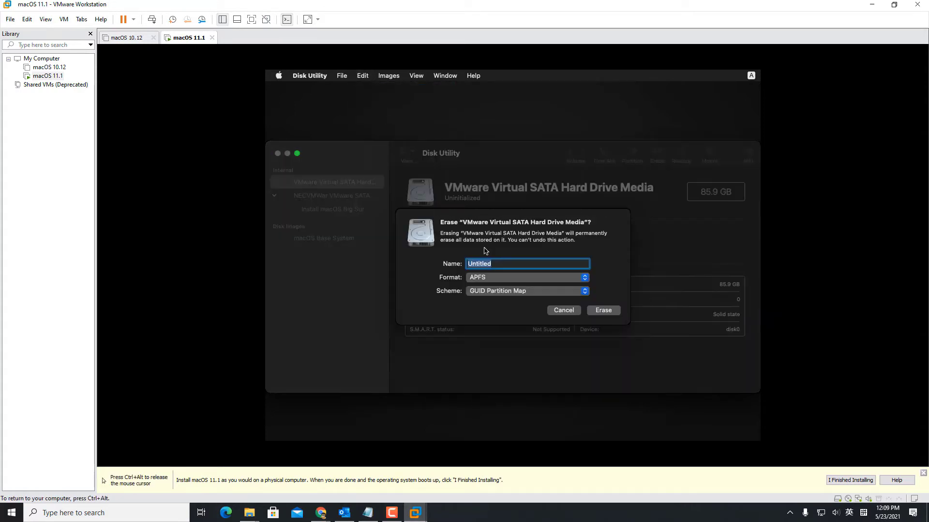
{"action": "type", "text": "HD"}
{"action": "left_click", "coordinate": [568, 279]}
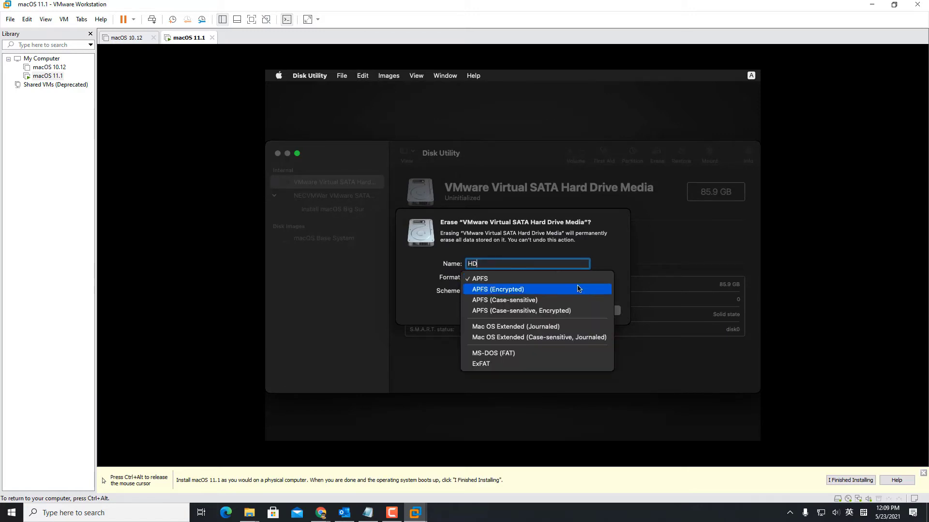
{"action": "left_click", "coordinate": [570, 328]}
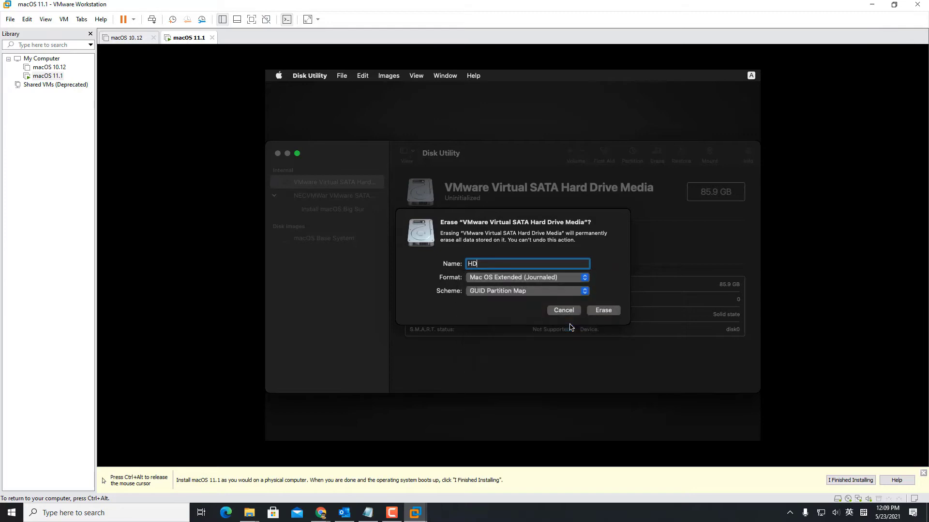
{"action": "left_click", "coordinate": [613, 312]}
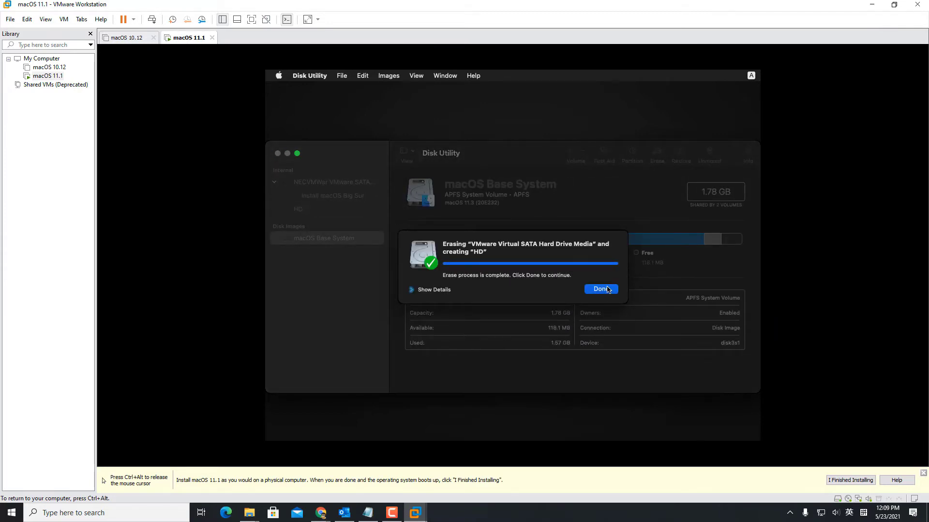
{"action": "left_click", "coordinate": [608, 289]}
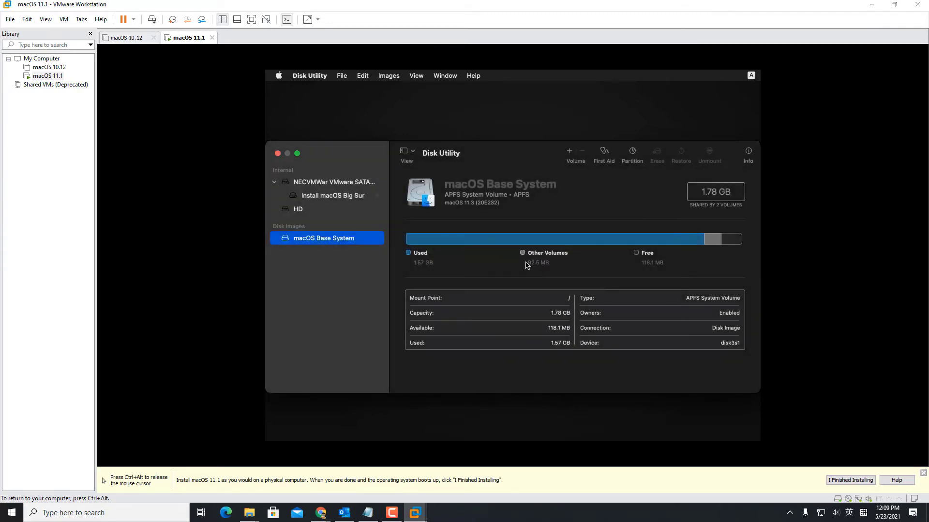
{"action": "left_click", "coordinate": [277, 154]}
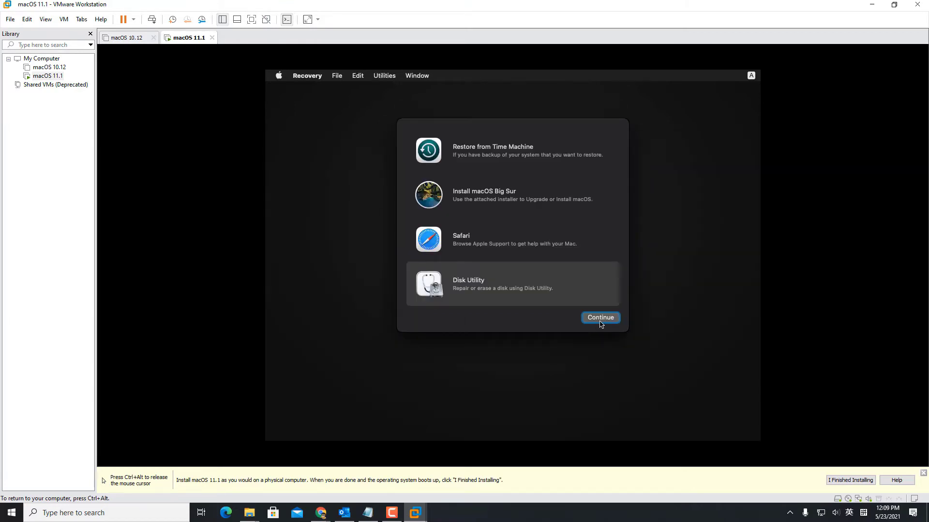
Step: Start installing macOS Big Sur from Recovery onto the disk HD, agreeing to the software license agreement
{"action": "left_click", "coordinate": [527, 193]}
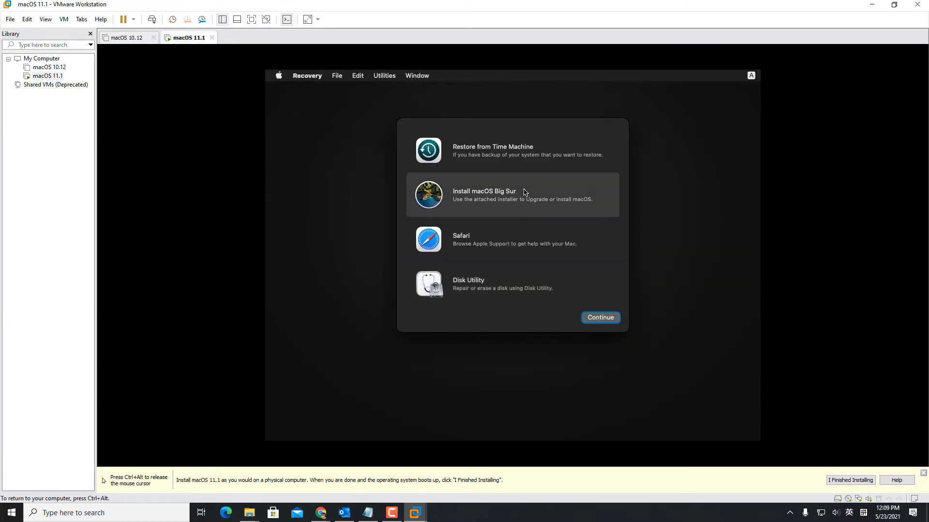
{"action": "left_click", "coordinate": [604, 319]}
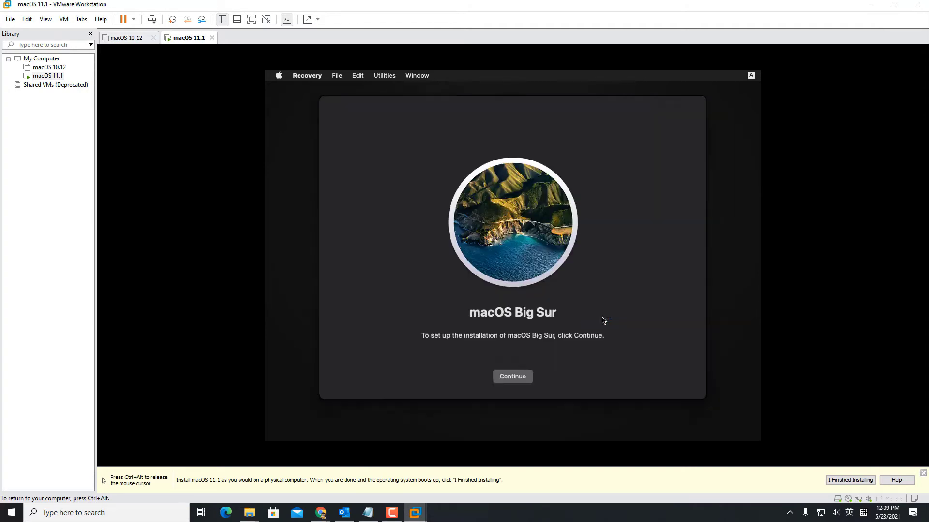
{"action": "left_click", "coordinate": [503, 381]}
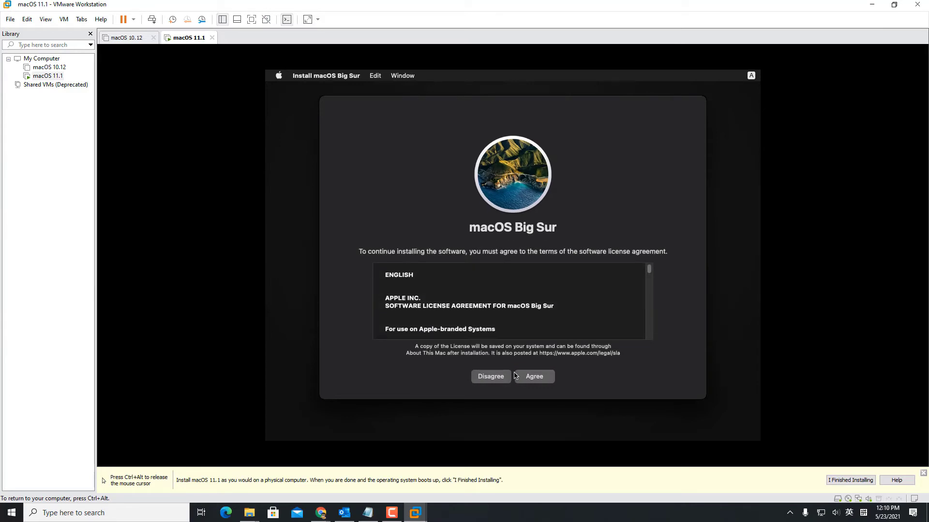
{"action": "left_click", "coordinate": [544, 381]}
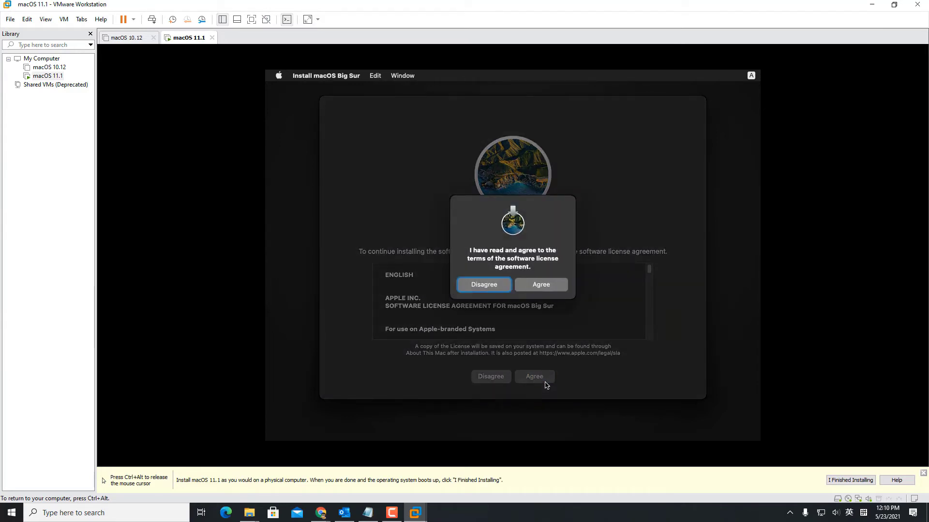
{"action": "left_click", "coordinate": [537, 284]}
{"action": "left_click", "coordinate": [515, 304]}
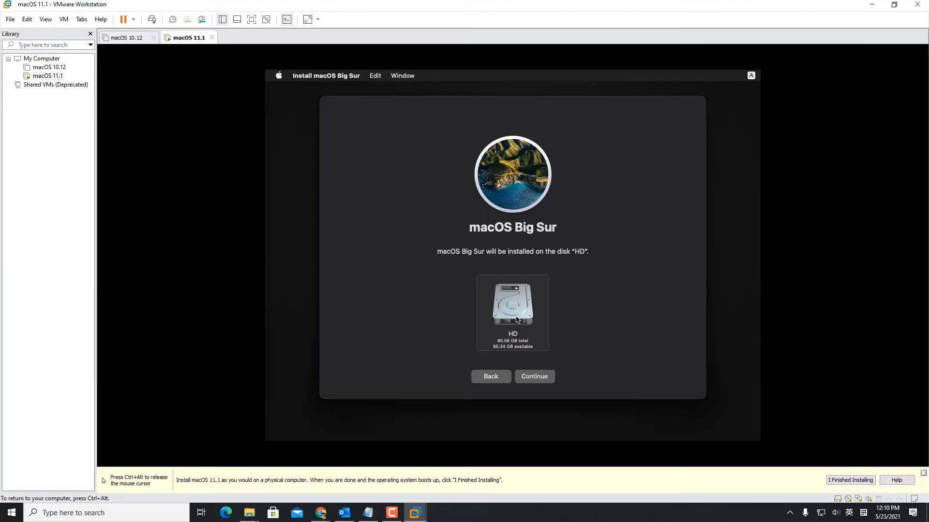
{"action": "left_click", "coordinate": [534, 380]}
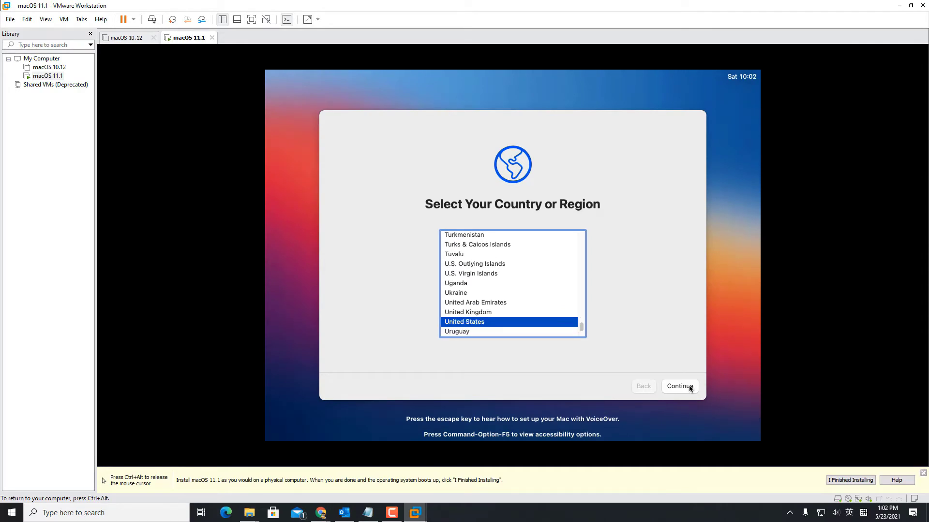
{"action": "left_click", "coordinate": [675, 388]}
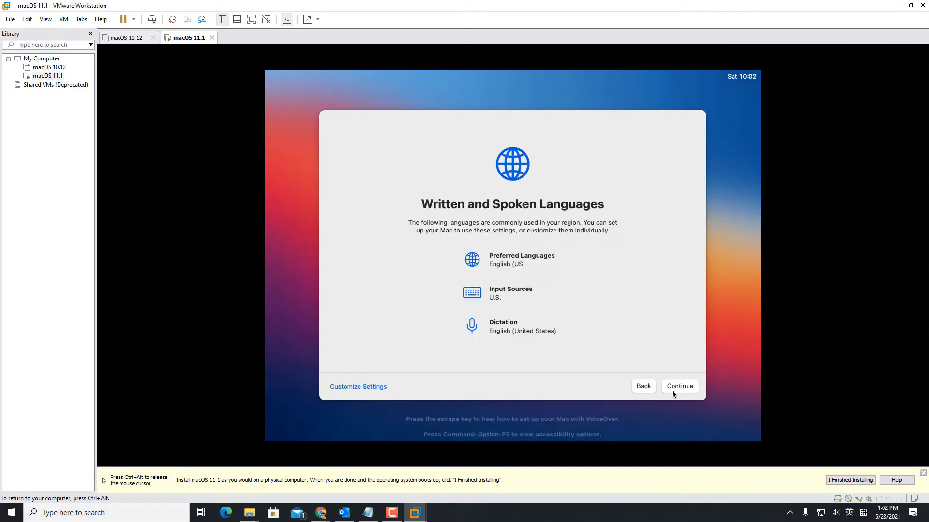
{"action": "left_click", "coordinate": [686, 386]}
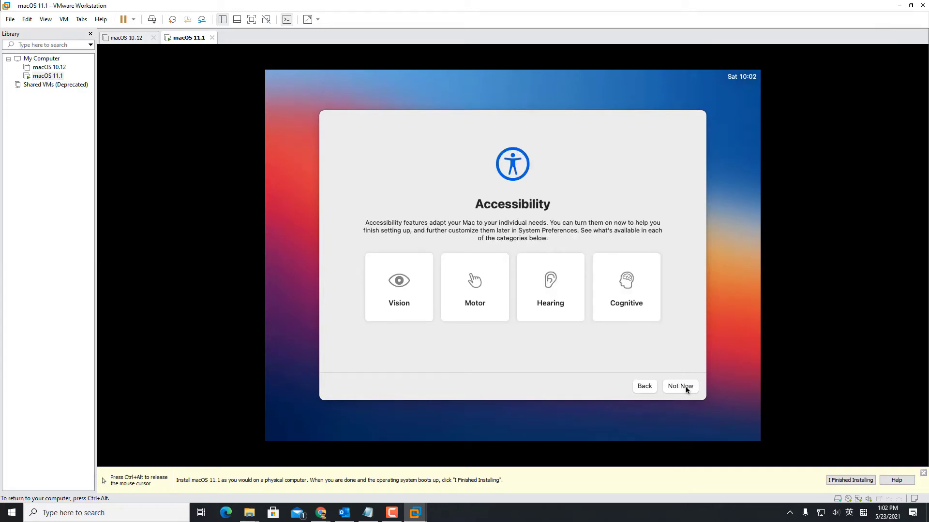
{"action": "left_click", "coordinate": [686, 387]}
{"action": "left_click", "coordinate": [682, 387]}
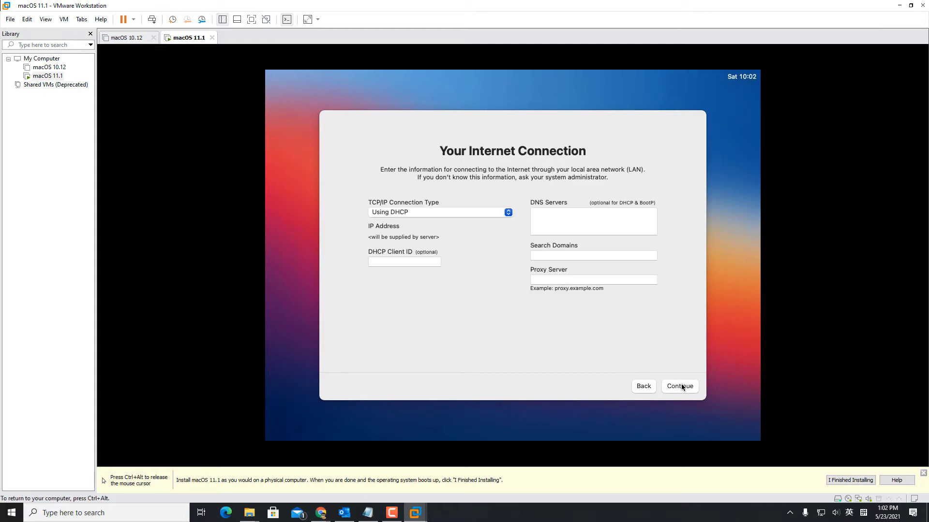
{"action": "left_click", "coordinate": [642, 386]}
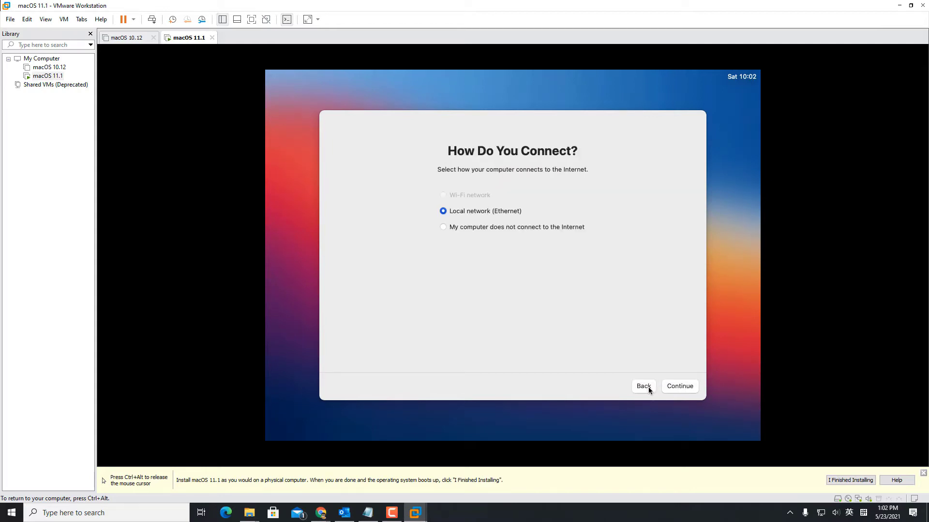
Step: Choose United States with the default languages, skip Accessibility, and connect through Local network (Ethernet) using DHCP
{"action": "left_click", "coordinate": [680, 387]}
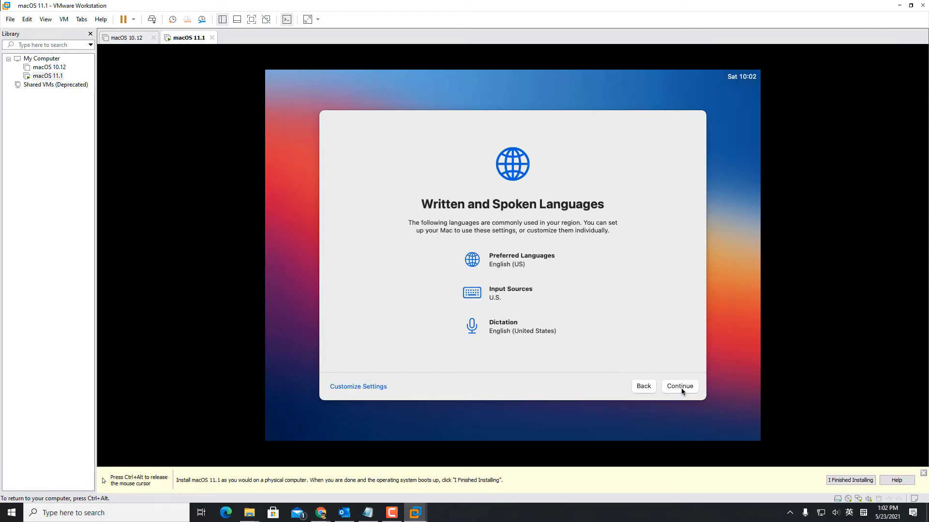
{"action": "left_click", "coordinate": [681, 388]}
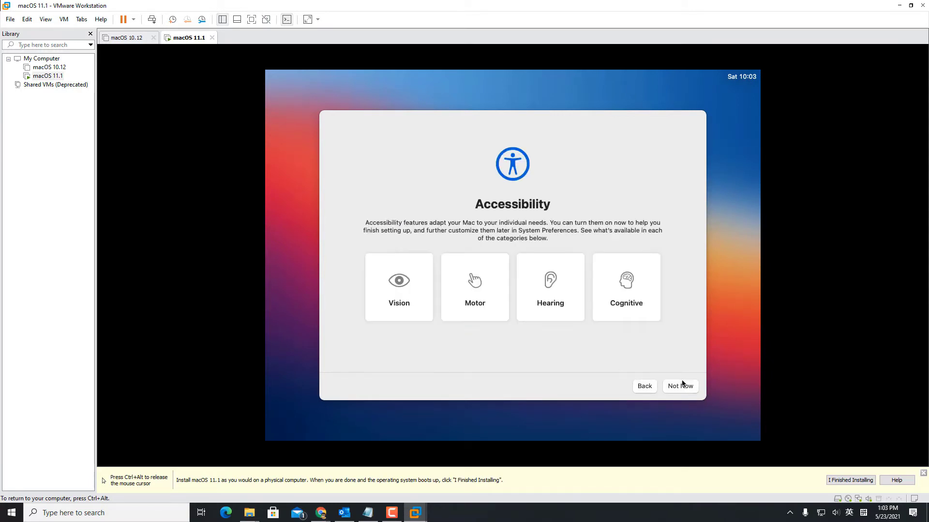
{"action": "left_click", "coordinate": [682, 385]}
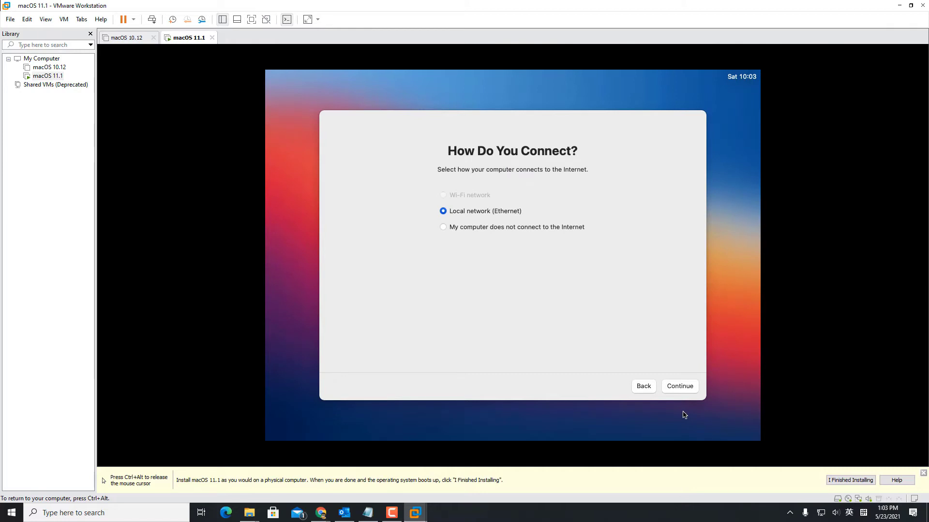
{"action": "left_click", "coordinate": [687, 385]}
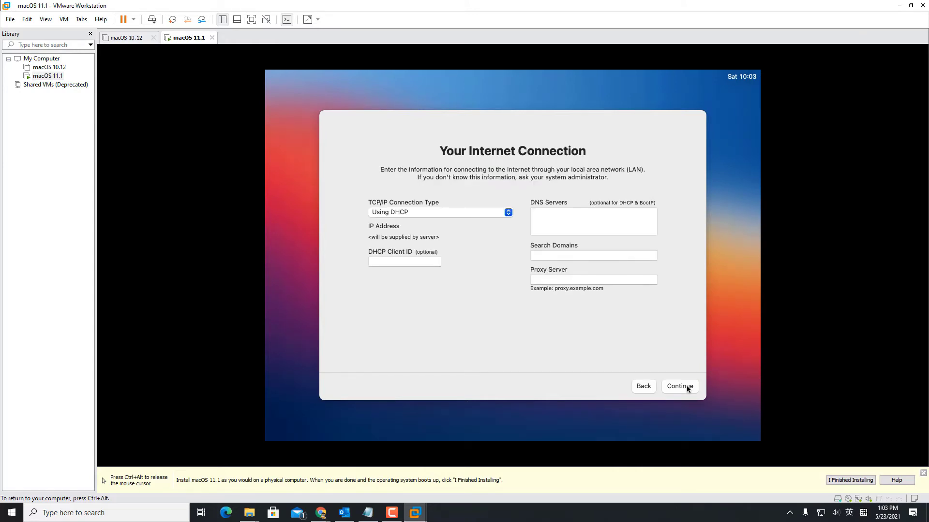
{"action": "left_click", "coordinate": [686, 385]}
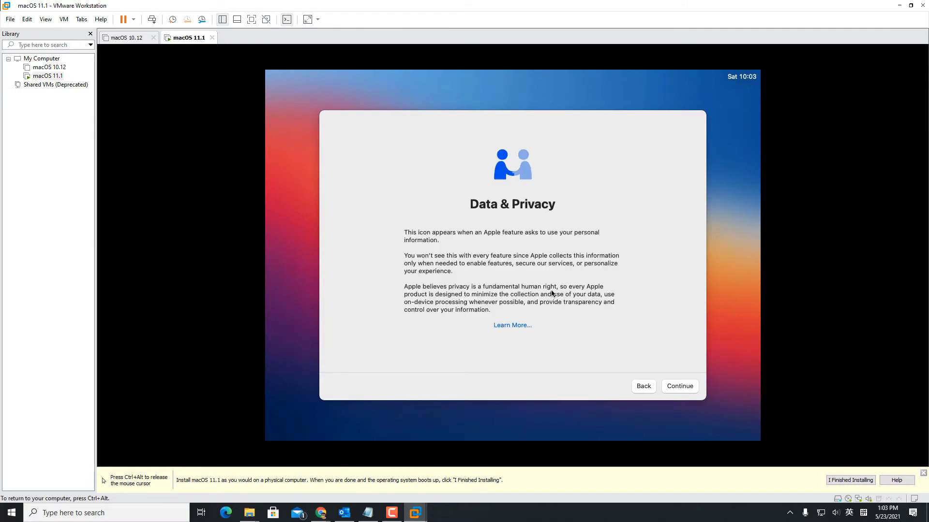
Step: Skip transferring data in Migration Assistant and agree to the macOS Software License Agreement
{"action": "left_click", "coordinate": [686, 387]}
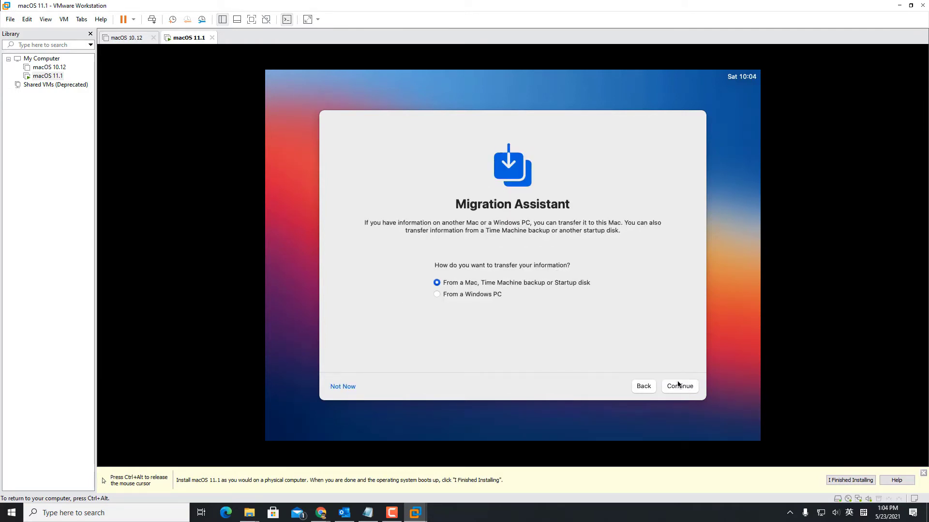
{"action": "left_click", "coordinate": [346, 387]}
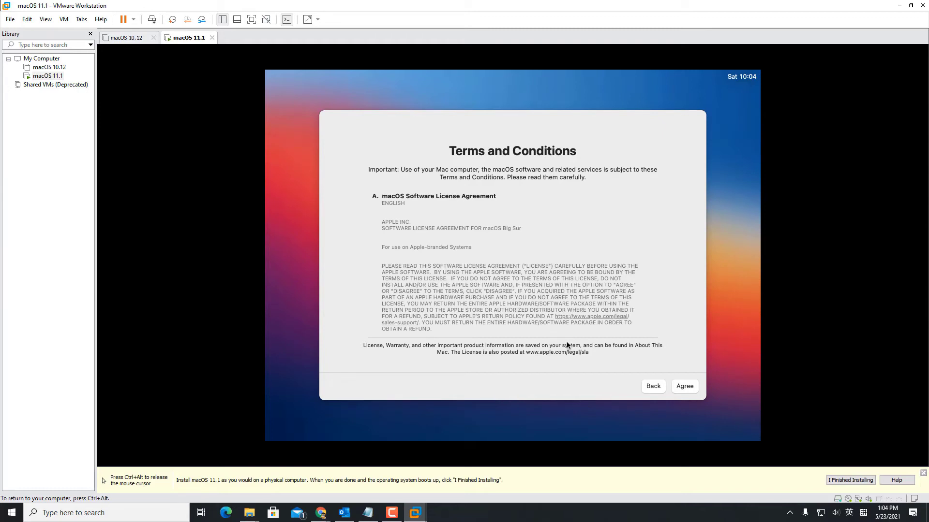
{"action": "left_click", "coordinate": [684, 387]}
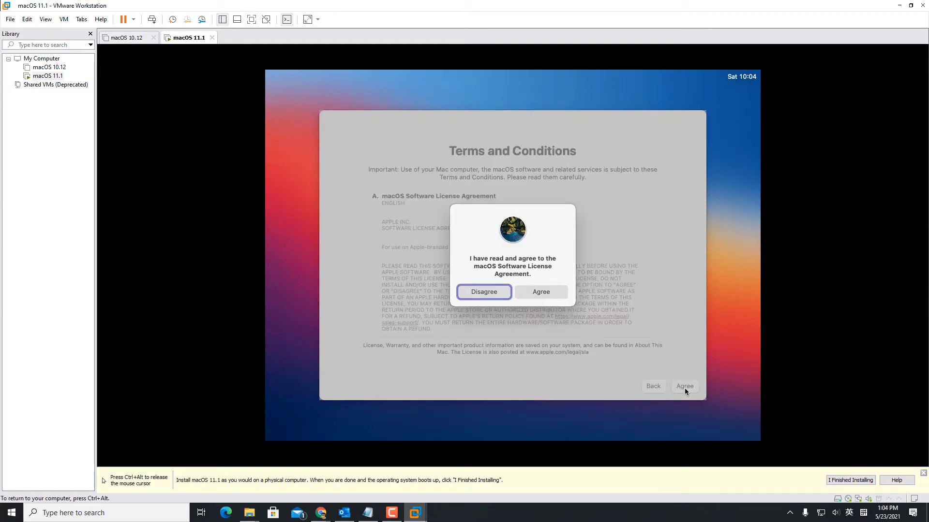
{"action": "left_click", "coordinate": [548, 291]}
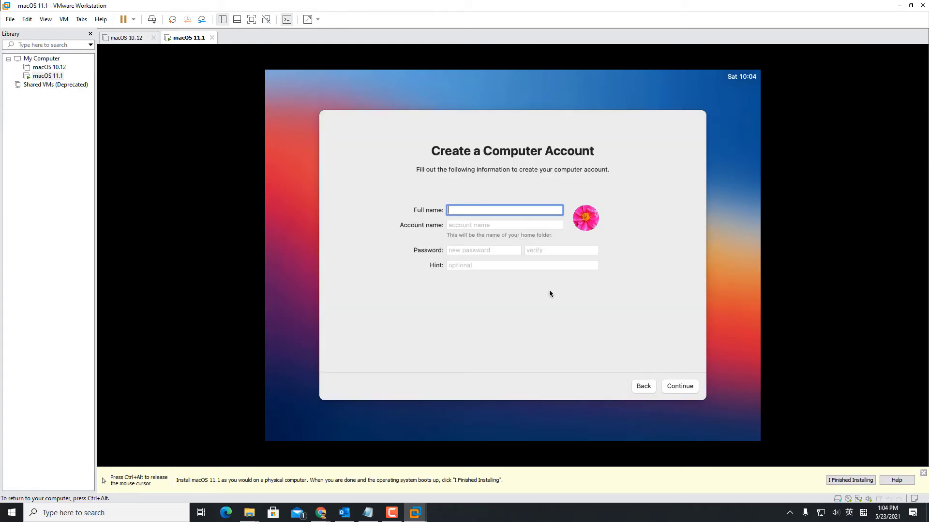
Step: Create the computer account with the user's full name, the default account name, the account password entered twice, and a password hint
{"action": "type", "text": "Cody"}
{"action": "key", "text": "Tab"}
{"action": "key", "text": "Tab"}
{"action": "type", "text": "••••••"}
{"action": "key", "text": "Tab"}
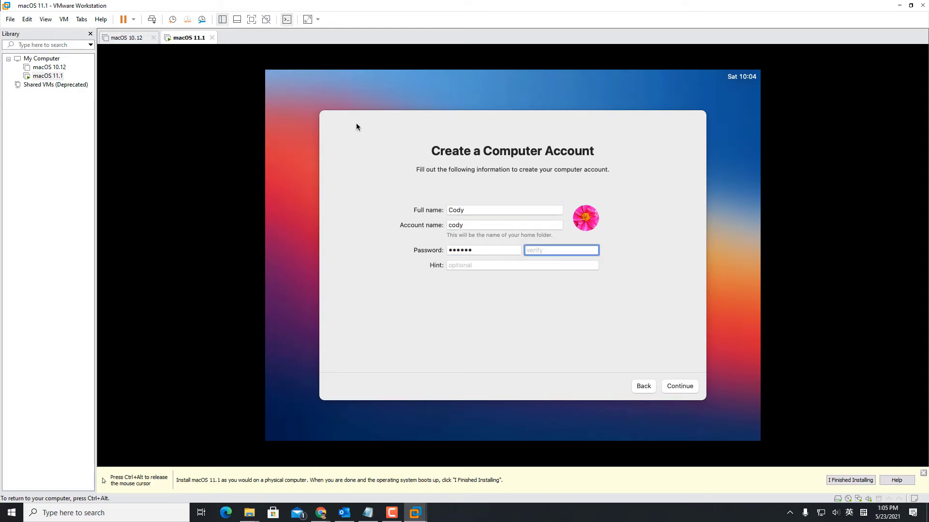
{"action": "type", "text": "••••••"}
{"action": "key", "text": "Tab"}
{"action": "type", "text": "18"}
{"action": "left_click", "coordinate": [680, 387]}
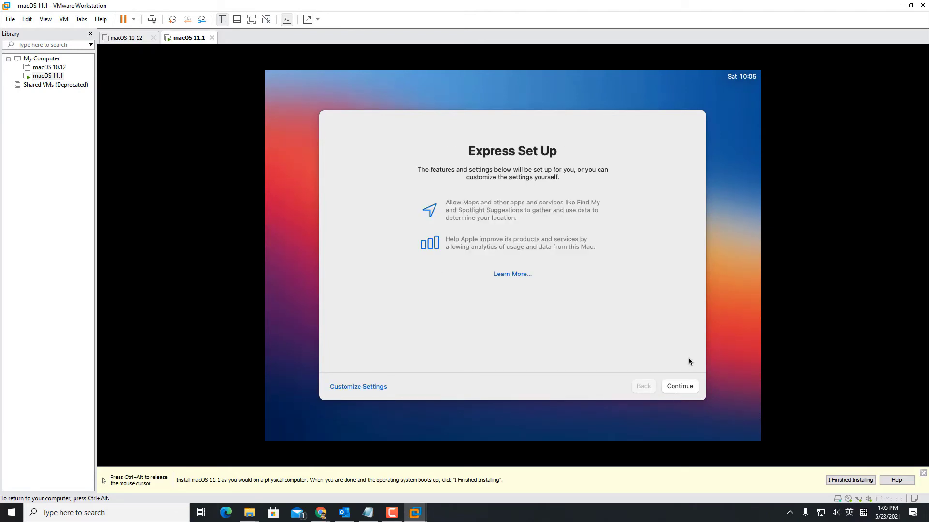
Step: Accept the Express Set Up and Analytics defaults, keep Ask Siri enabled, and choose Not Now for sharing Siri audio recordings
{"action": "left_click", "coordinate": [680, 387]}
{"action": "left_click", "coordinate": [681, 385]}
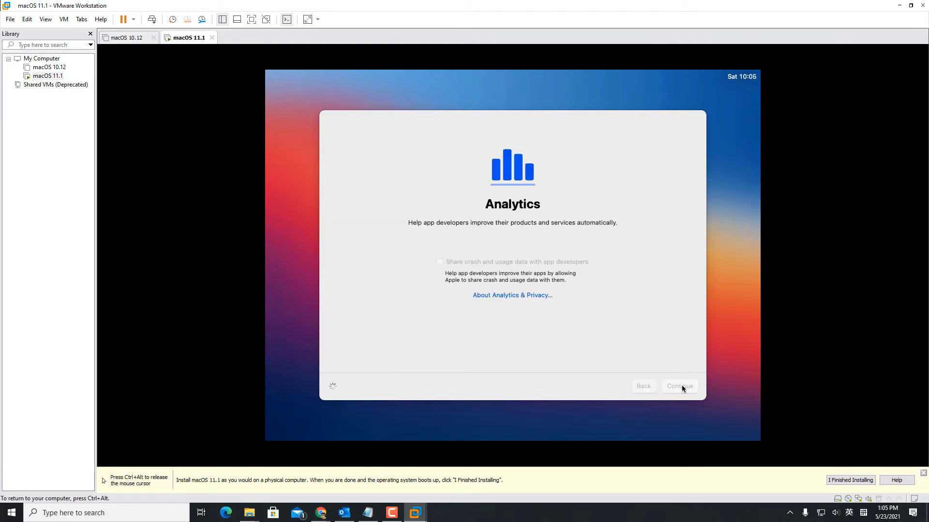
{"action": "left_click", "coordinate": [680, 386]}
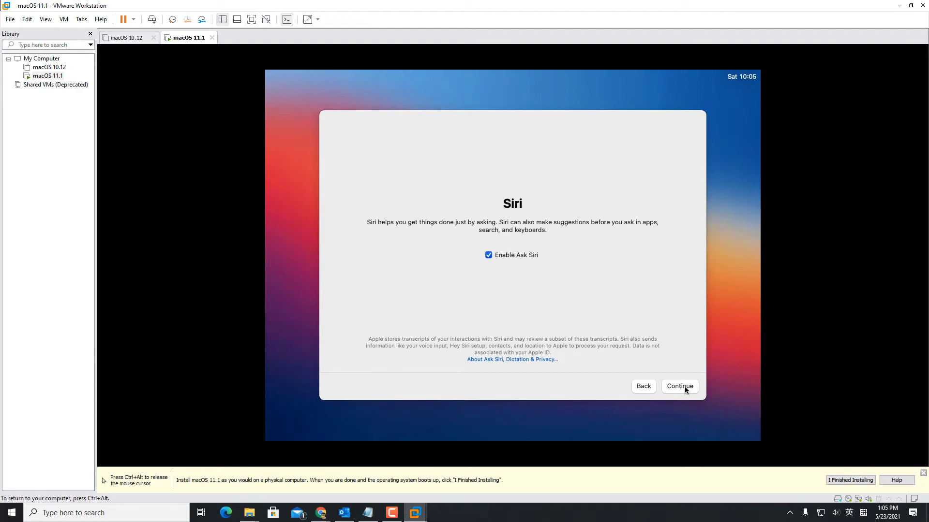
{"action": "left_click", "coordinate": [685, 388]}
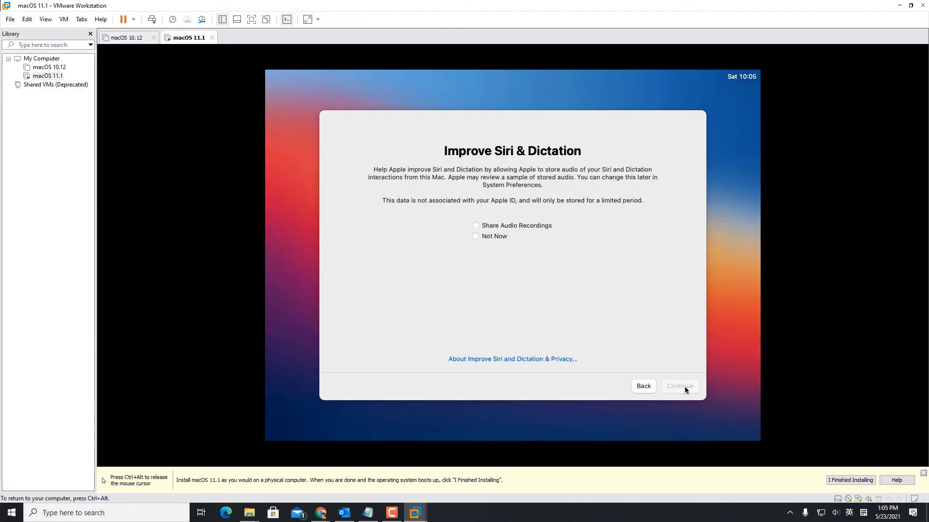
{"action": "left_click", "coordinate": [475, 237]}
{"action": "left_click", "coordinate": [671, 386]}
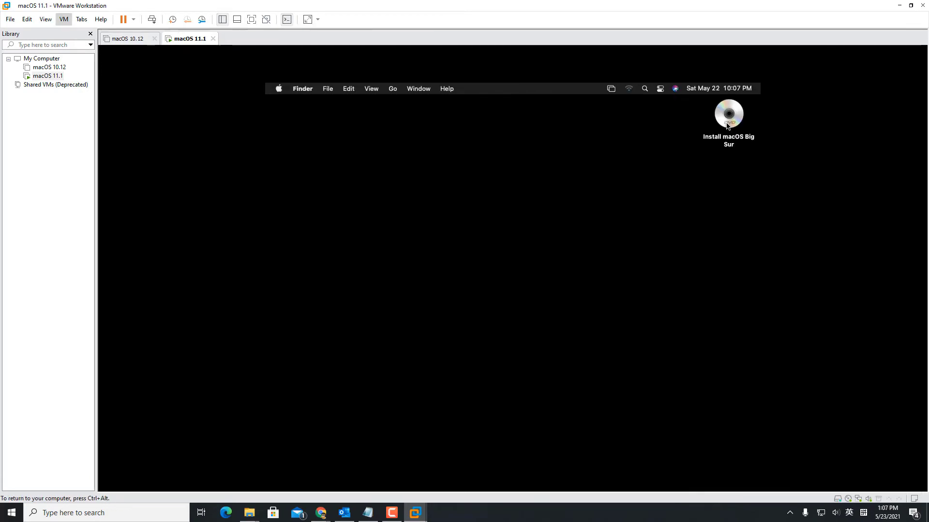
Step: Eject the Install macOS Big Sur disc from the macOS desktop and open the virtual machine's CD/DVD drive settings
{"action": "right_click", "coordinate": [727, 126]}
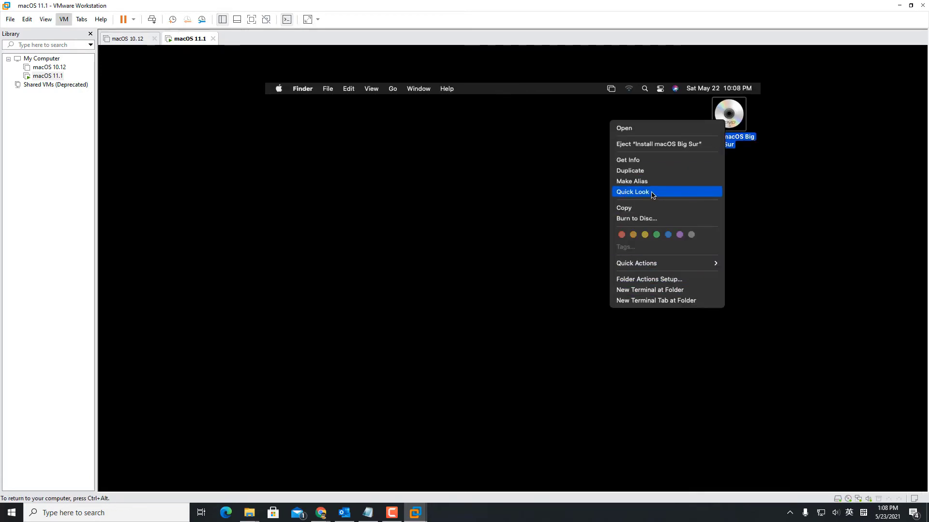
{"action": "left_click", "coordinate": [680, 144]}
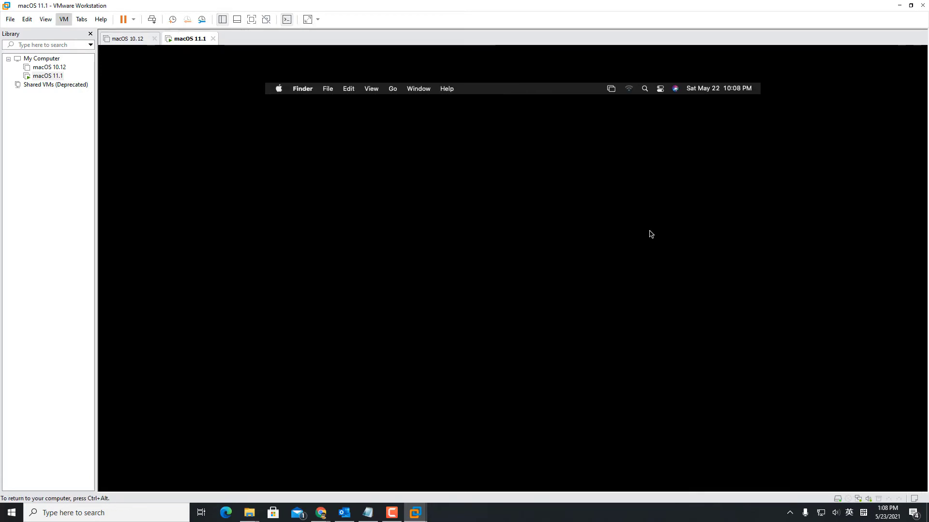
{"action": "right_click", "coordinate": [848, 499]}
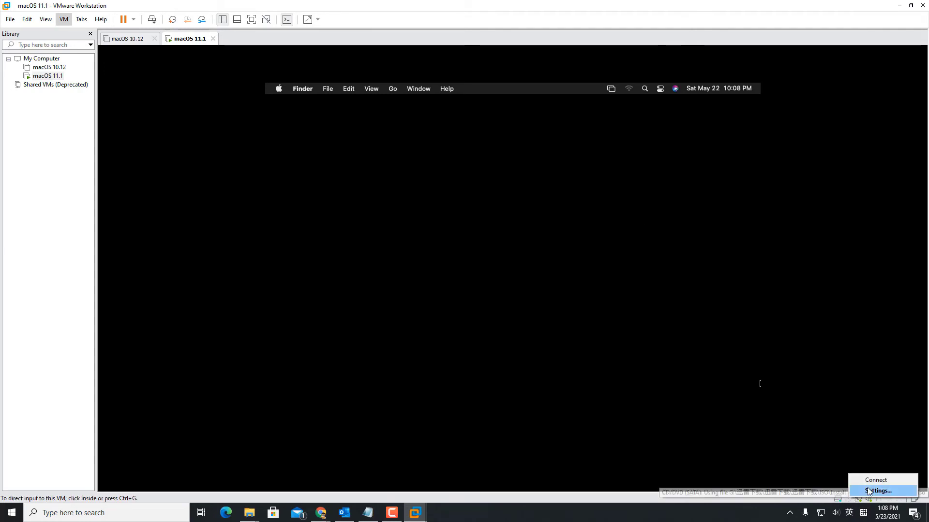
{"action": "left_click", "coordinate": [869, 491]}
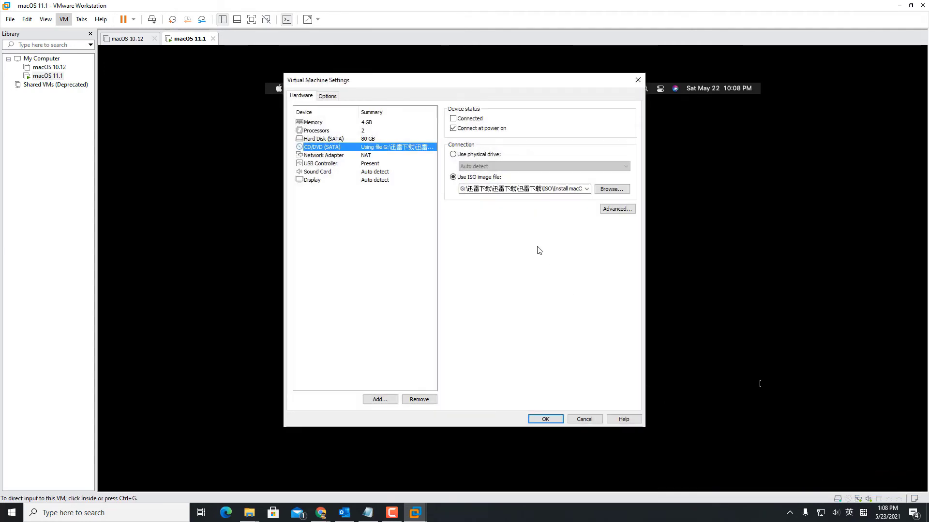
Step: Set the virtual CD/DVD drive to use darwin.iso from the Unlocker-x64\tools folder in Chrome Downloads on drive D
{"action": "left_click", "coordinate": [610, 191]}
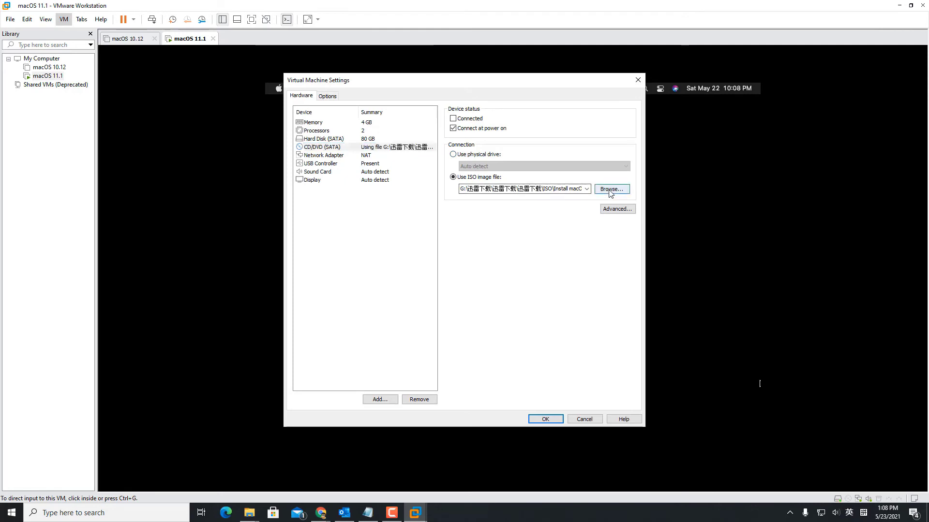
{"action": "left_click", "coordinate": [349, 252]}
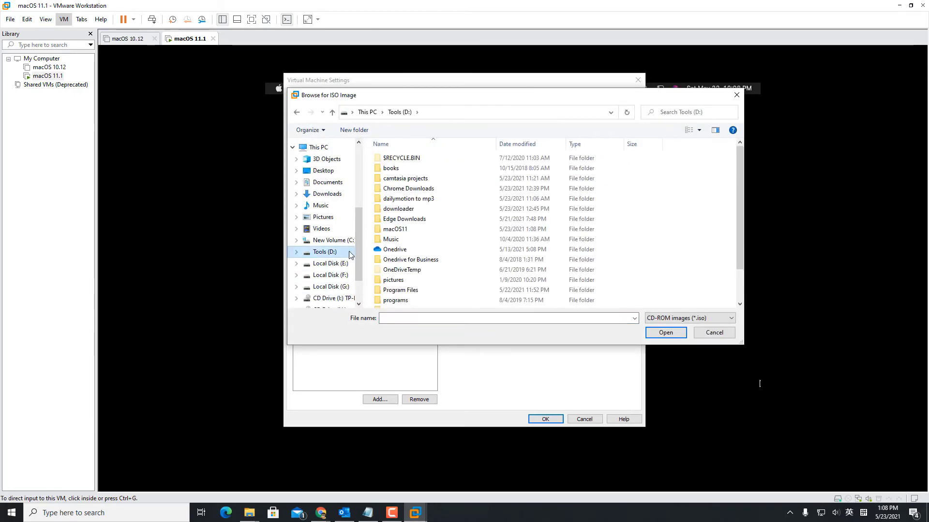
{"action": "left_click", "coordinate": [322, 195]}
{"action": "double_click", "coordinate": [408, 174]}
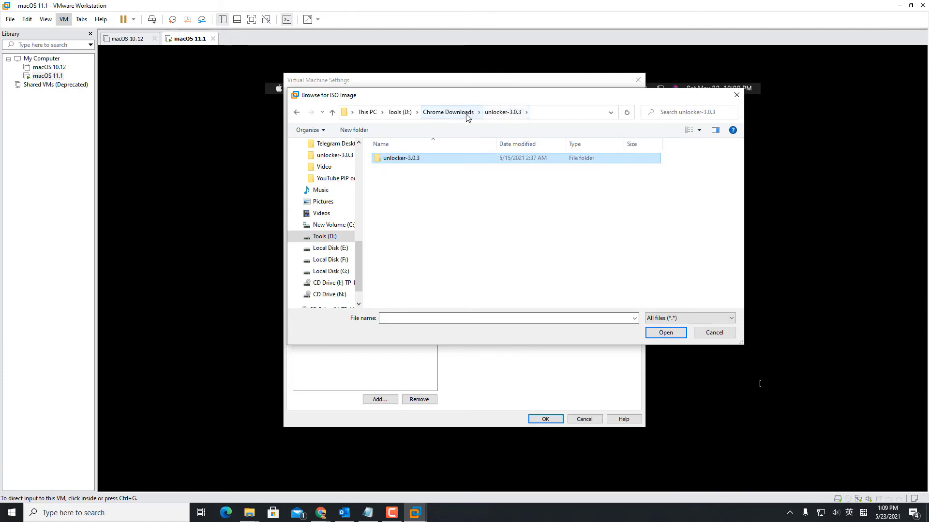
{"action": "left_click", "coordinate": [465, 115]}
{"action": "scroll", "coordinate": [418, 294], "scroll_direction": "down", "scroll_amount": 2}
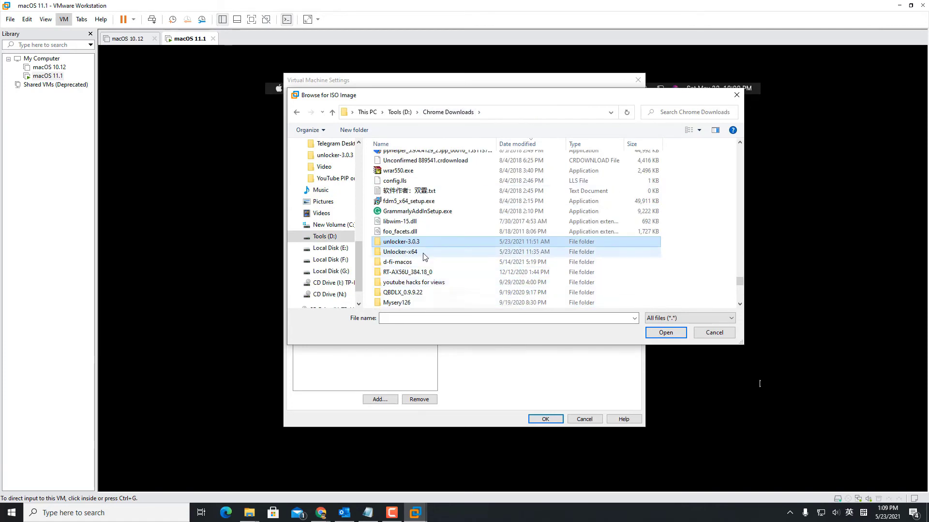
{"action": "double_click", "coordinate": [424, 254]}
{"action": "double_click", "coordinate": [425, 168]}
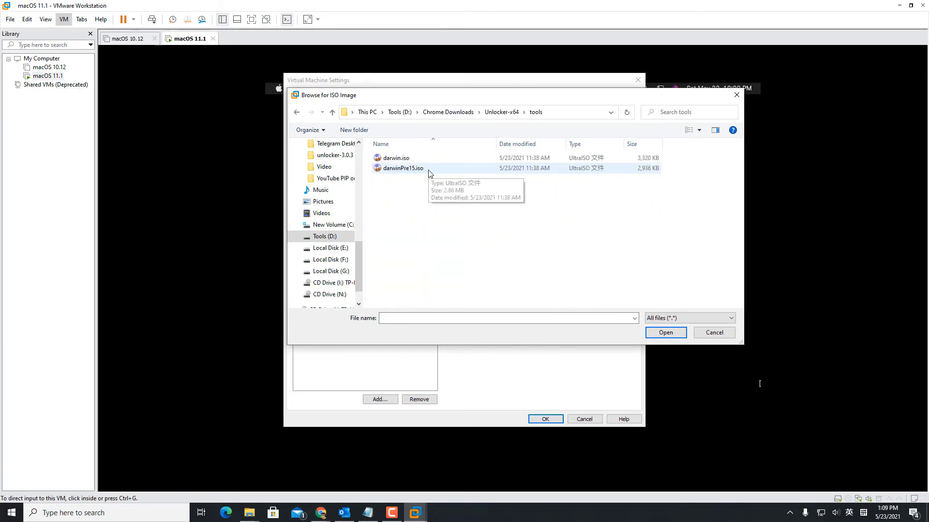
{"action": "left_click", "coordinate": [427, 159]}
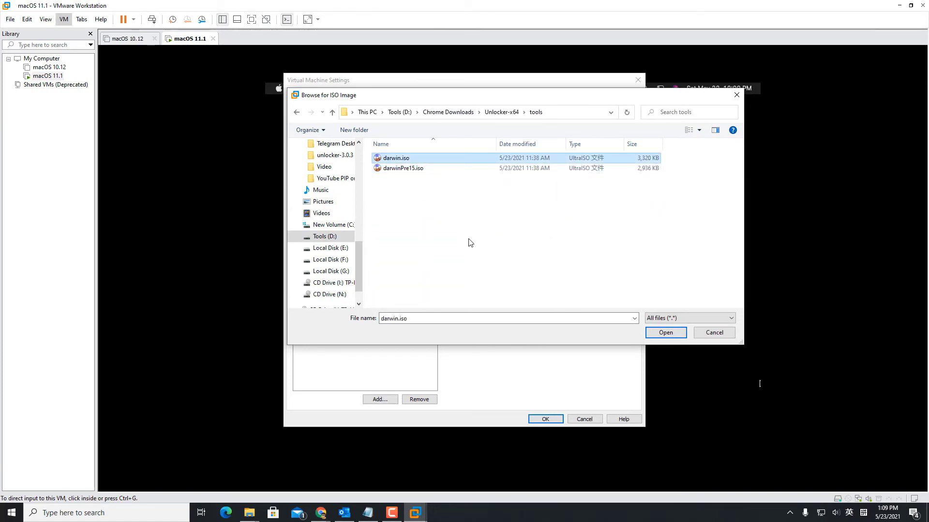
{"action": "left_click", "coordinate": [665, 333]}
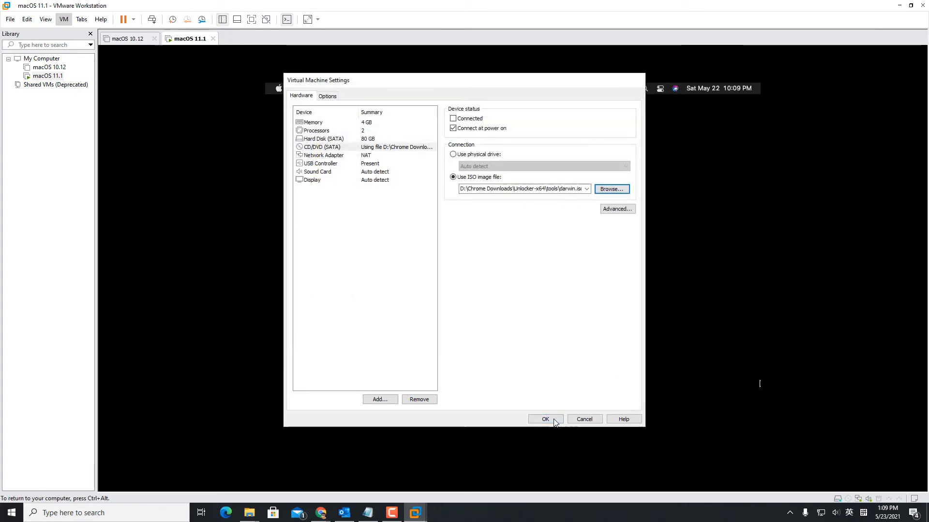
{"action": "left_click", "coordinate": [545, 420]}
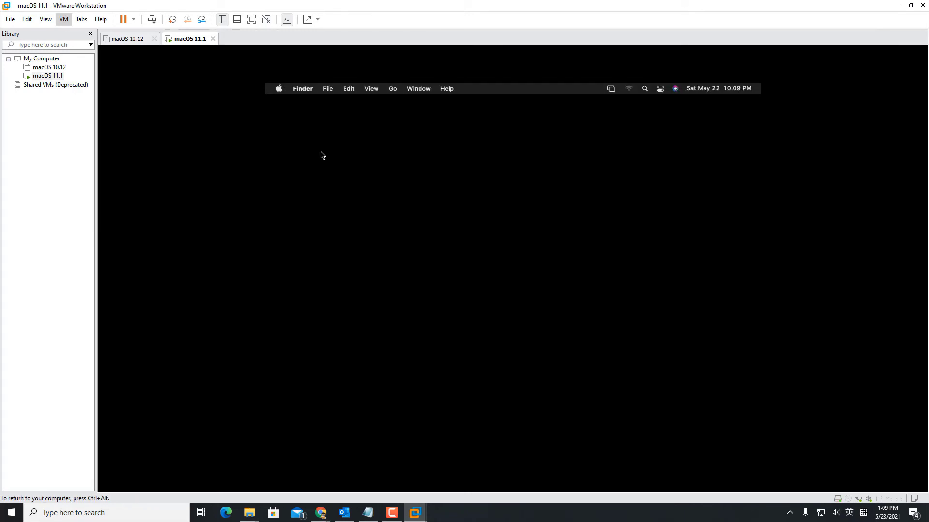
Step: Connect the virtual CD/DVD drive and run the VMware Tools installer with default options, authorizing it with the account password
{"action": "left_click", "coordinate": [848, 498]}
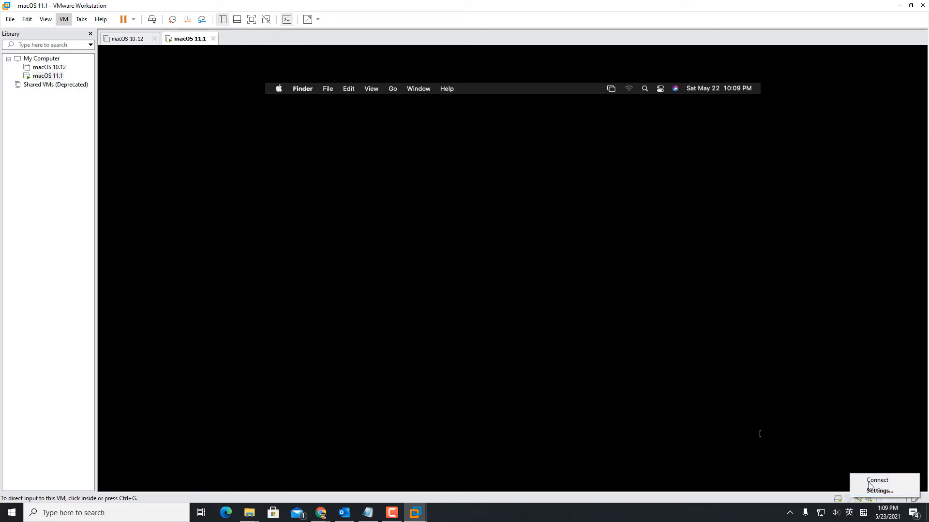
{"action": "left_click", "coordinate": [870, 485]}
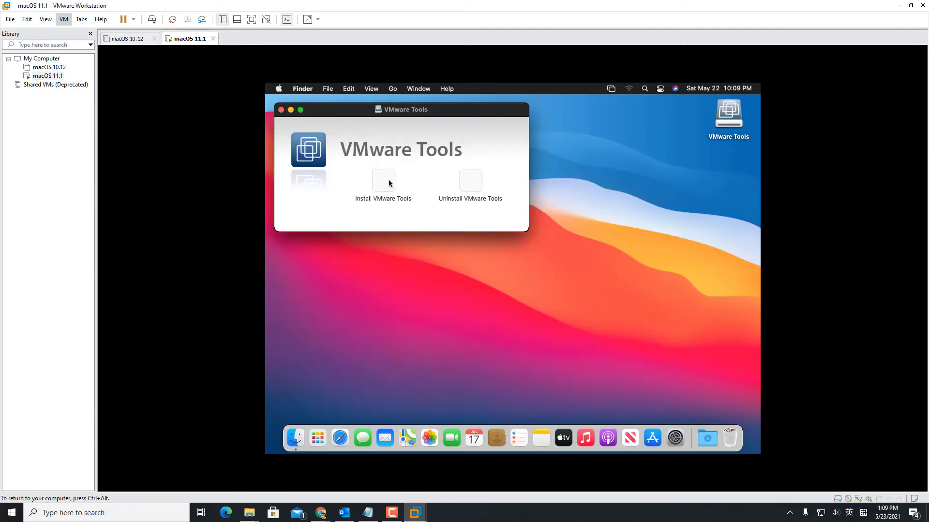
{"action": "left_click", "coordinate": [385, 187]}
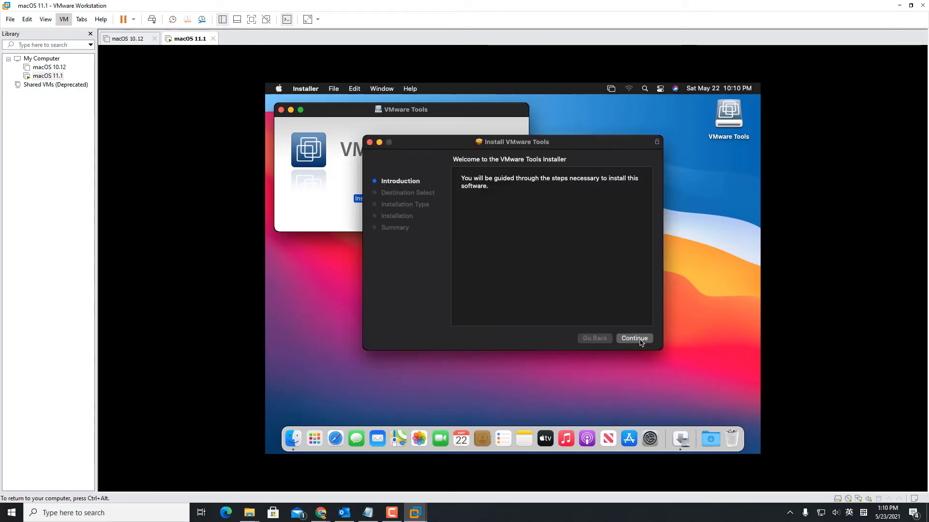
{"action": "left_click", "coordinate": [640, 340]}
{"action": "left_click", "coordinate": [640, 340]}
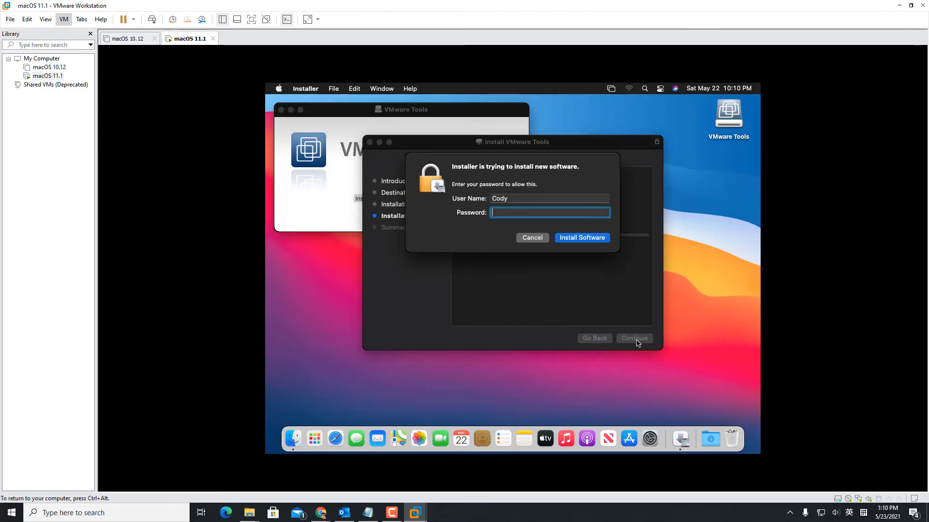
{"action": "type", "text": "••"}
{"action": "left_click", "coordinate": [572, 238]}
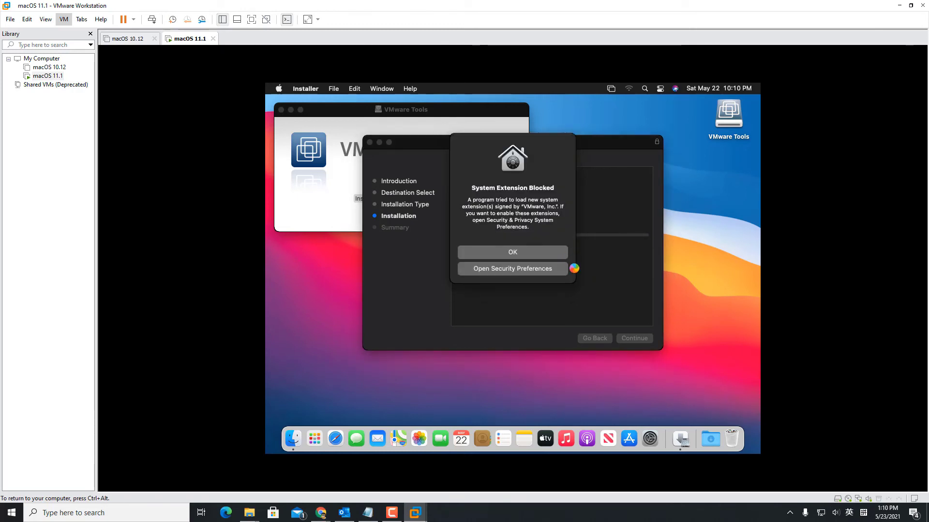
Step: Unlock Security & Privacy preferences with the account password and allow the VMware, Inc. system software, postponing the restart
{"action": "left_click", "coordinate": [543, 269]}
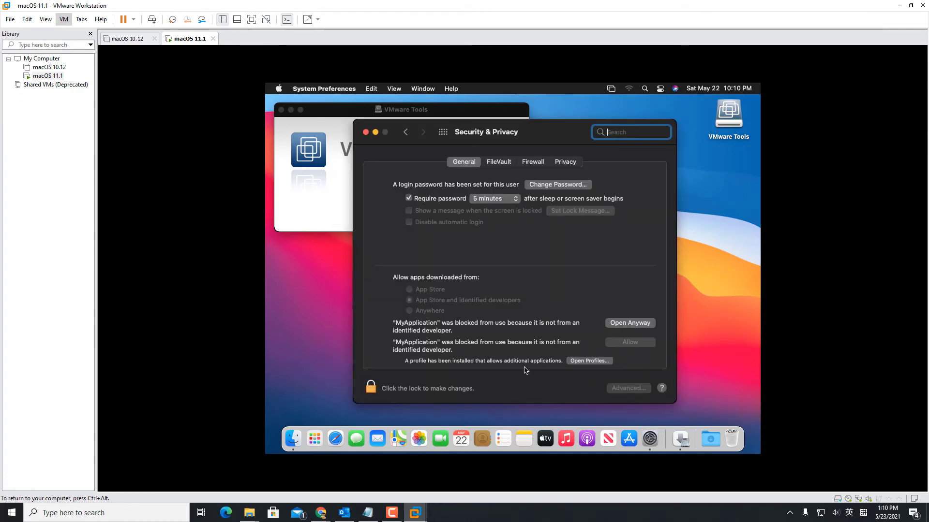
{"action": "left_click", "coordinate": [525, 270]}
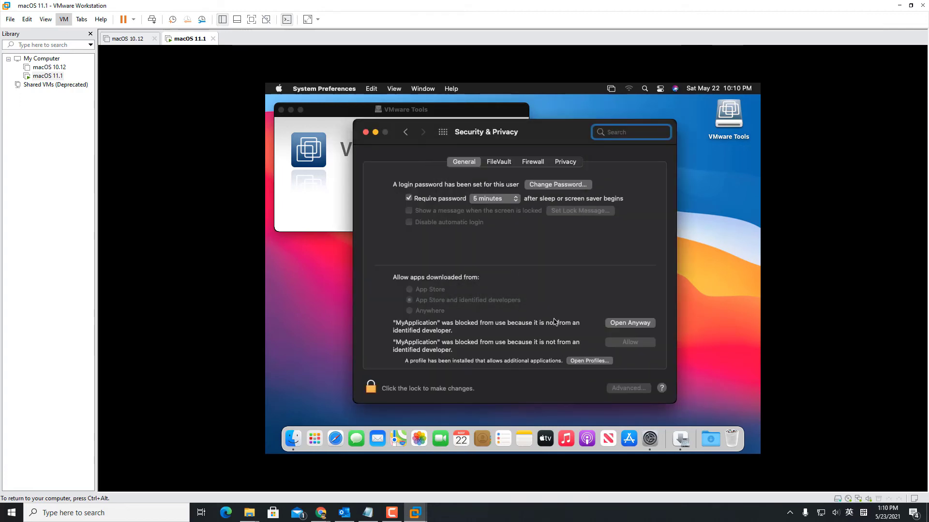
{"action": "left_click", "coordinate": [630, 326]}
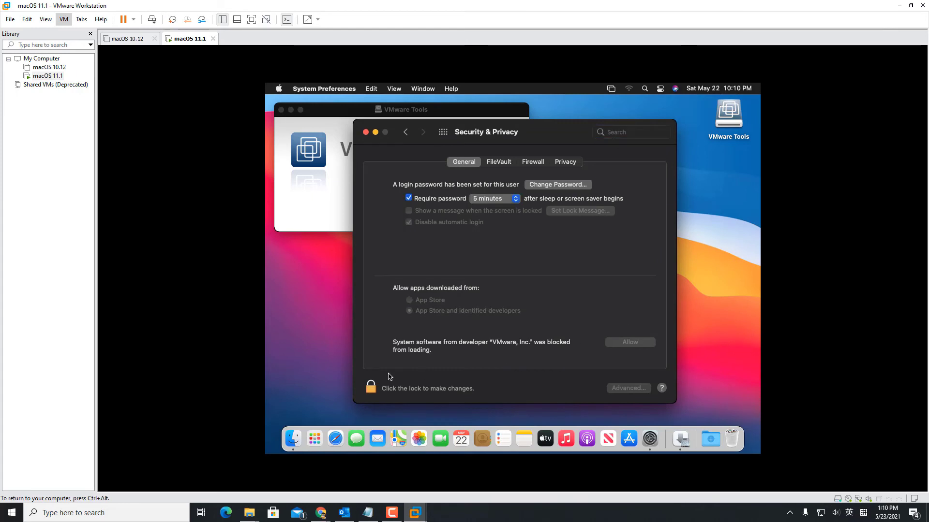
{"action": "left_click", "coordinate": [374, 391]}
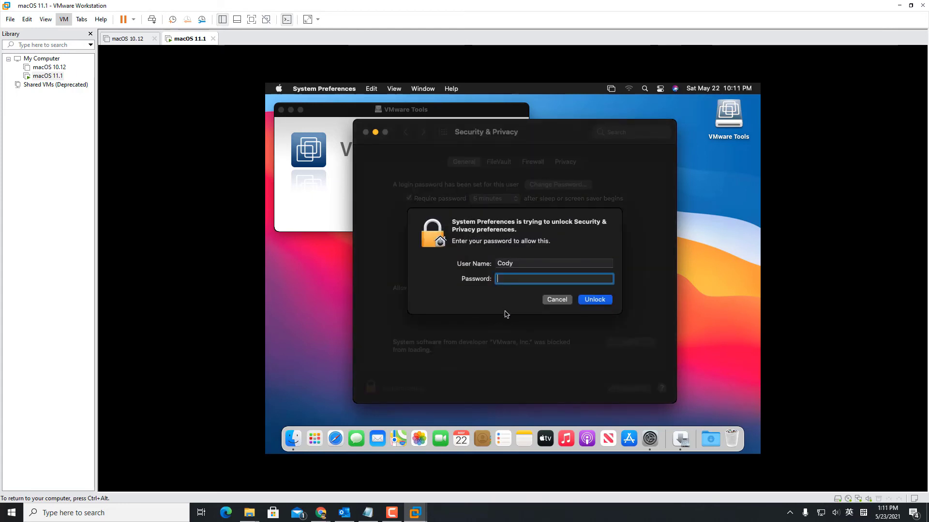
{"action": "type", "text": "•••••"}
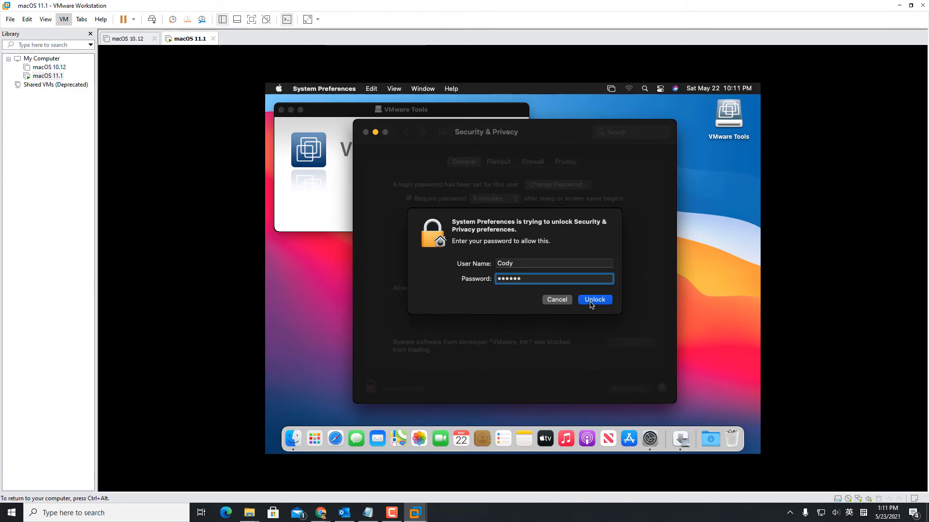
{"action": "left_click", "coordinate": [591, 303]}
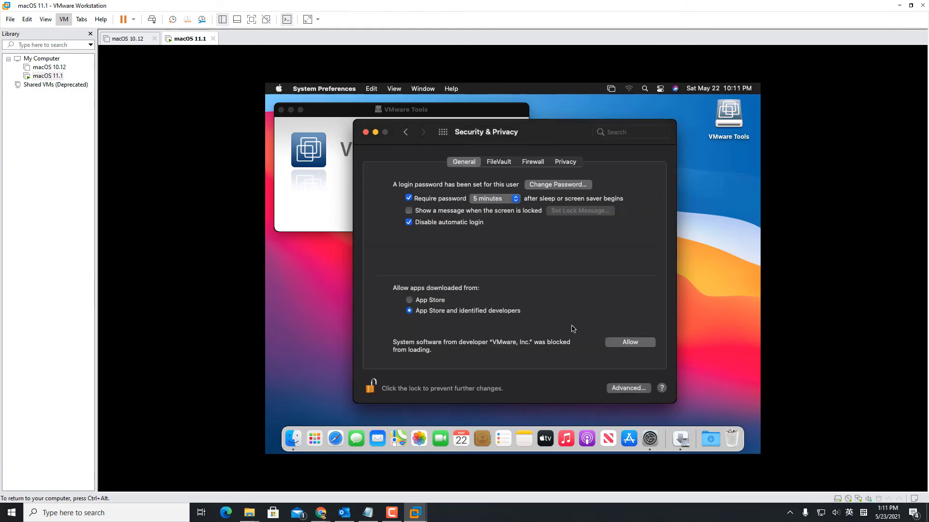
{"action": "left_click", "coordinate": [635, 342]}
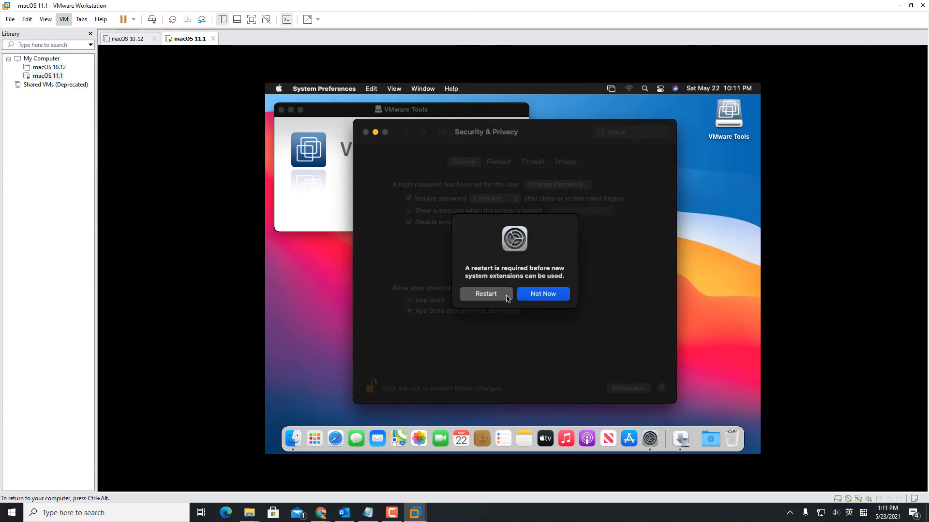
{"action": "left_click", "coordinate": [542, 296]}
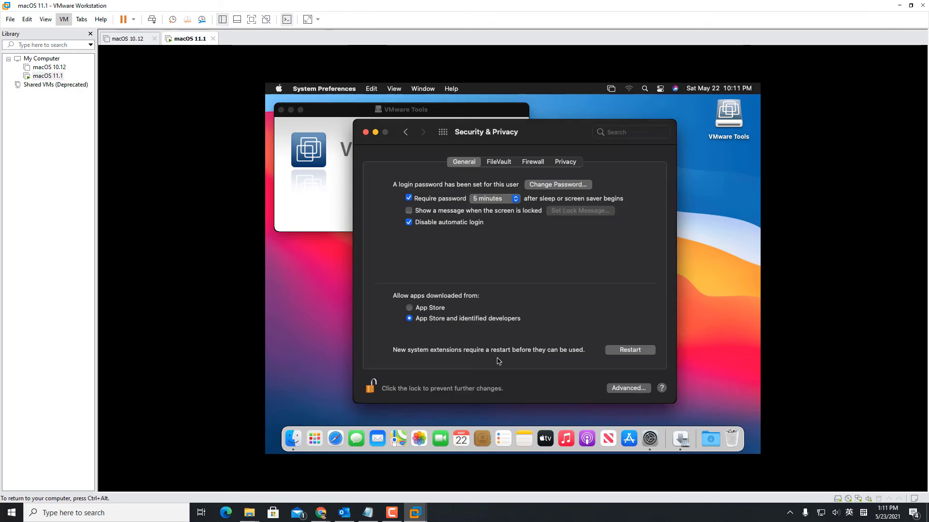
Step: Cancel the restart requested from Security & Privacy and restart macOS from the VMware Tools installer's summary instead
{"action": "left_click", "coordinate": [319, 205]}
{"action": "left_click", "coordinate": [641, 354]}
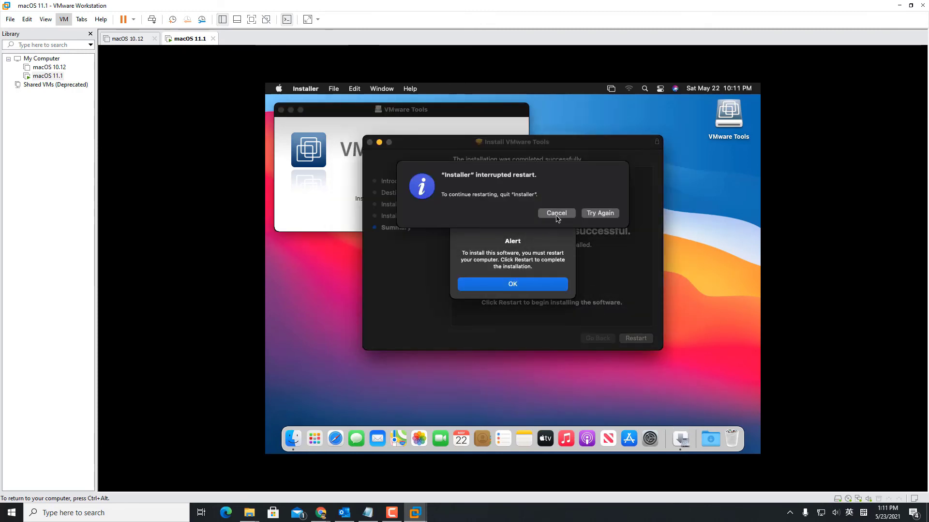
{"action": "left_click", "coordinate": [558, 213]}
{"action": "left_click", "coordinate": [543, 285]}
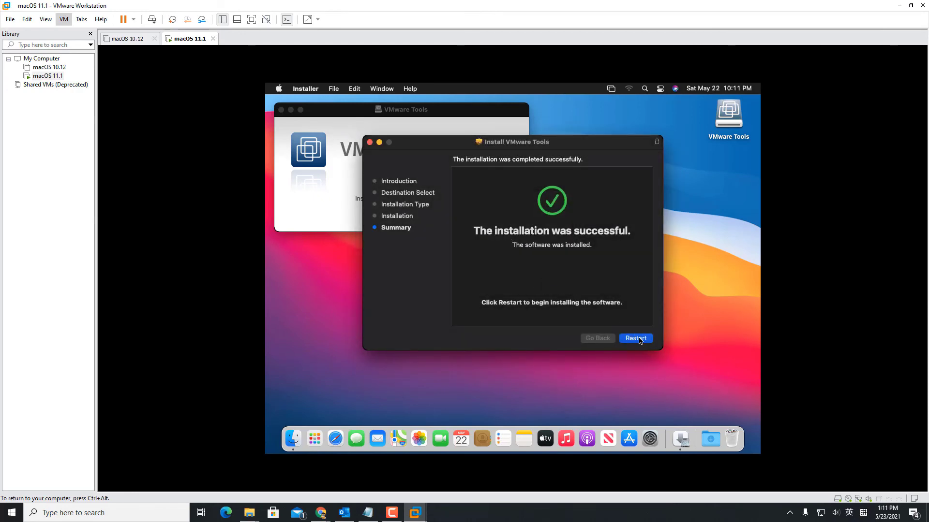
{"action": "left_click", "coordinate": [639, 339]}
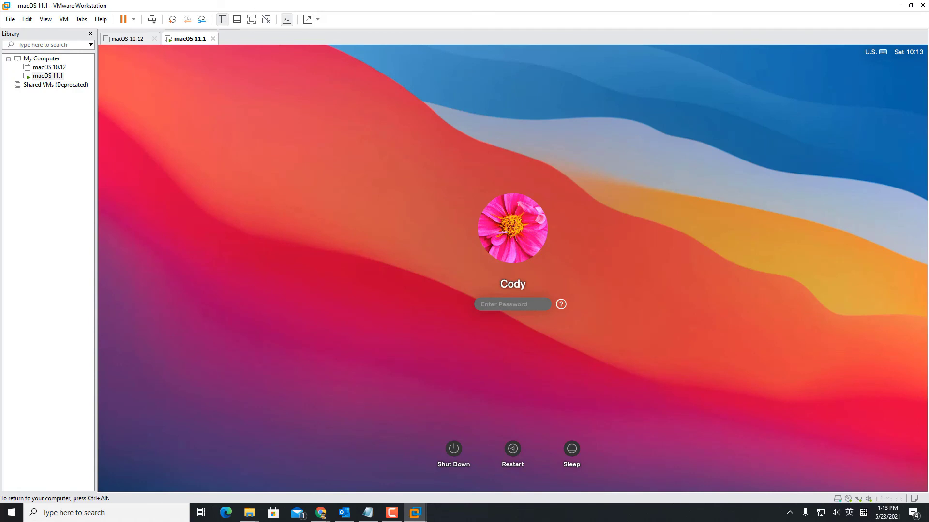
Step: Log in to macOS with the account password, reopen the previous applications, and switch the virtual machine to full screen
{"action": "type", "text": "••••••"}
{"action": "key", "text": "Return"}
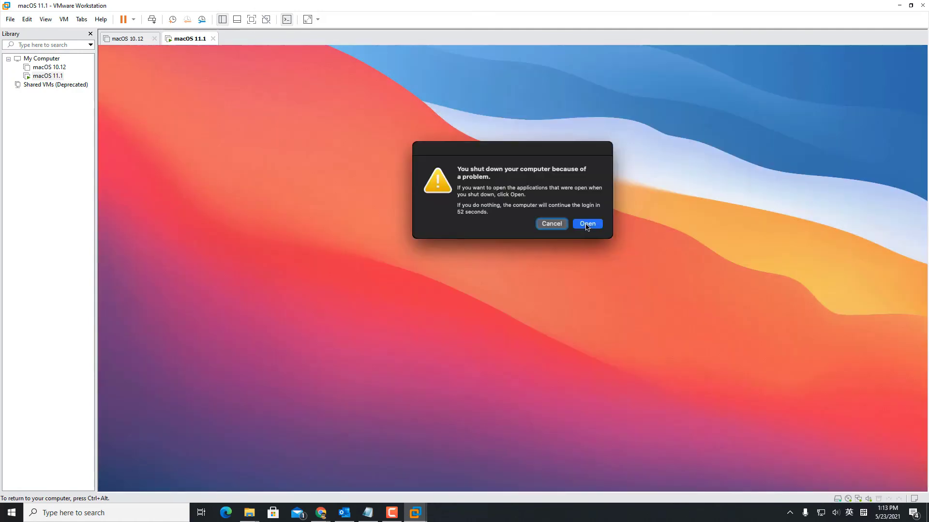
{"action": "left_click", "coordinate": [587, 224]}
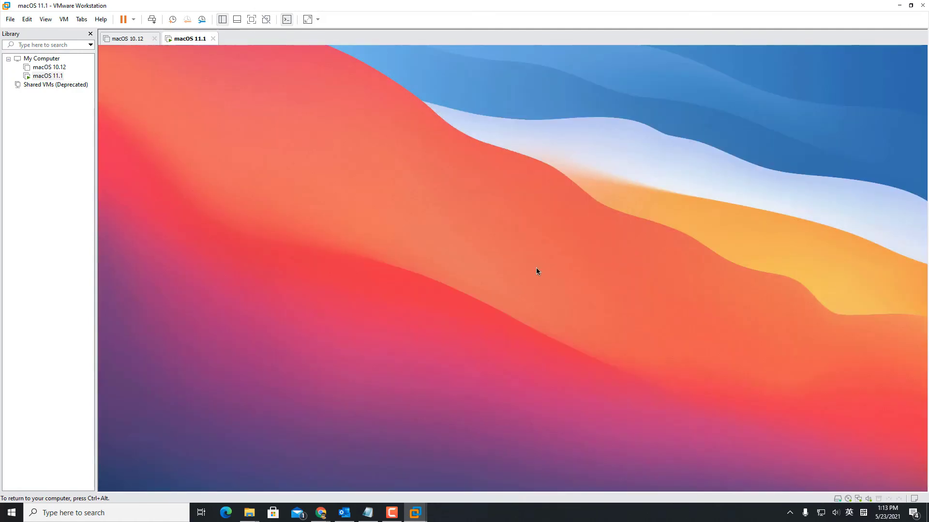
{"action": "left_click", "coordinate": [252, 19]}
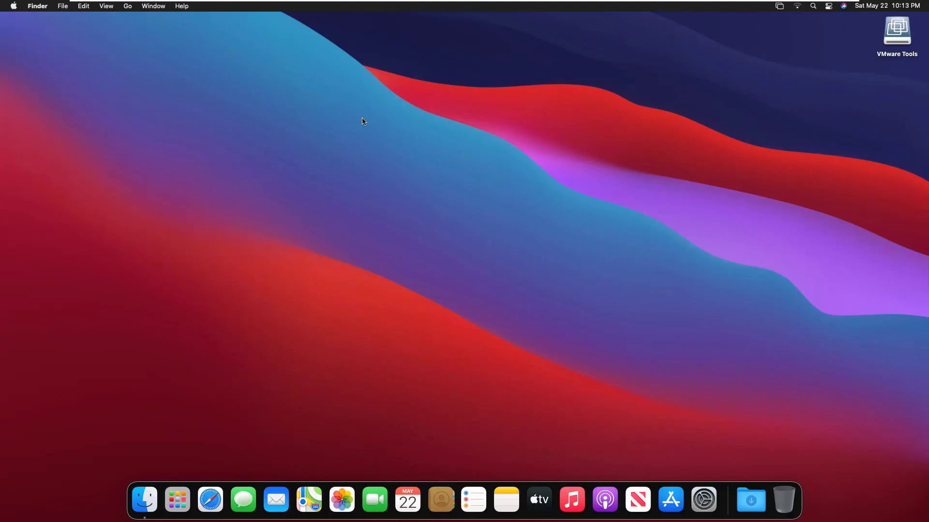
Step: Eject the VMware Tools disc from the macOS desktop
{"action": "left_click", "coordinate": [898, 39]}
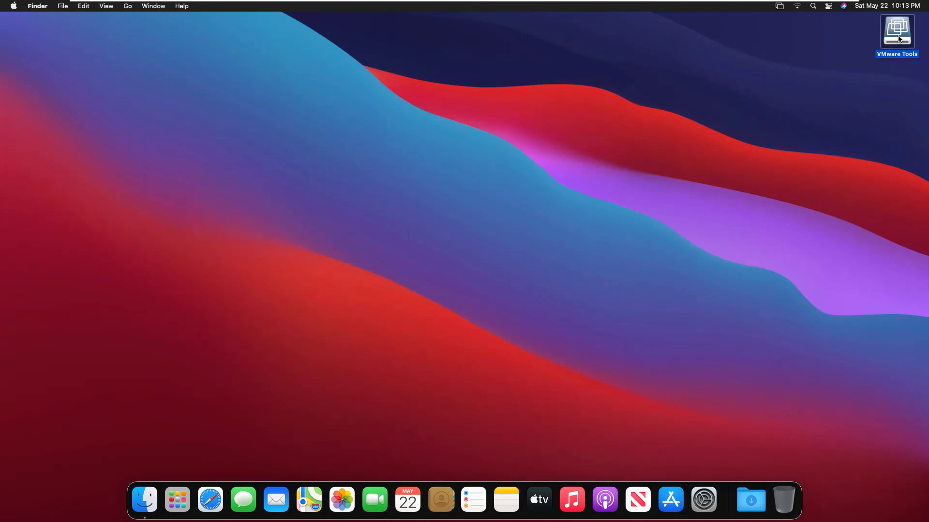
{"action": "right_click", "coordinate": [898, 39]}
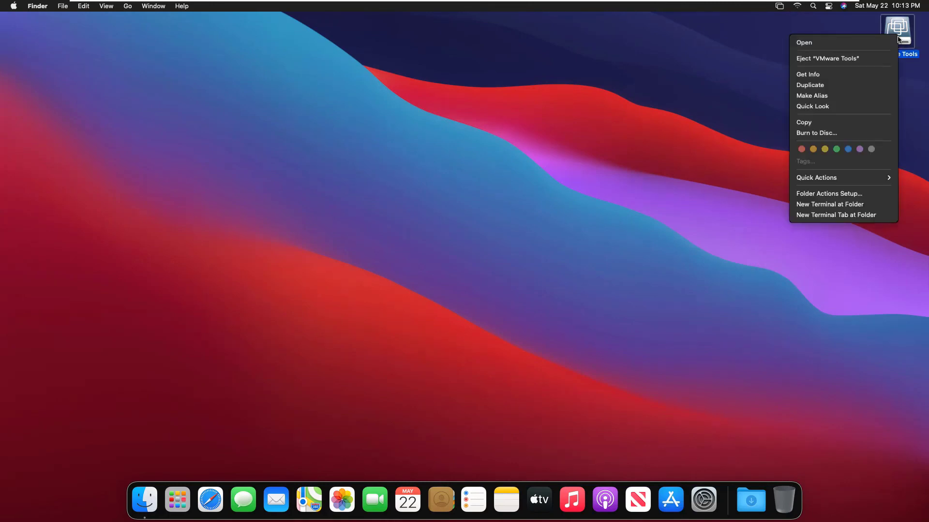
{"action": "left_click", "coordinate": [839, 60]}
Step: Open the macOS Network preferences and show the Configure IPv4 options for the Ethernet connection
{"action": "left_click", "coordinate": [783, 8]}
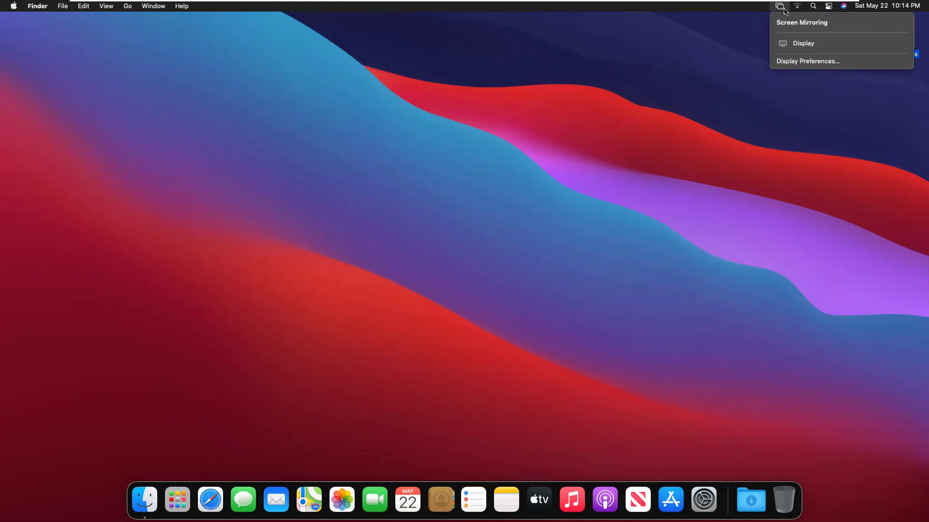
{"action": "mouse_move", "coordinate": [797, 9]}
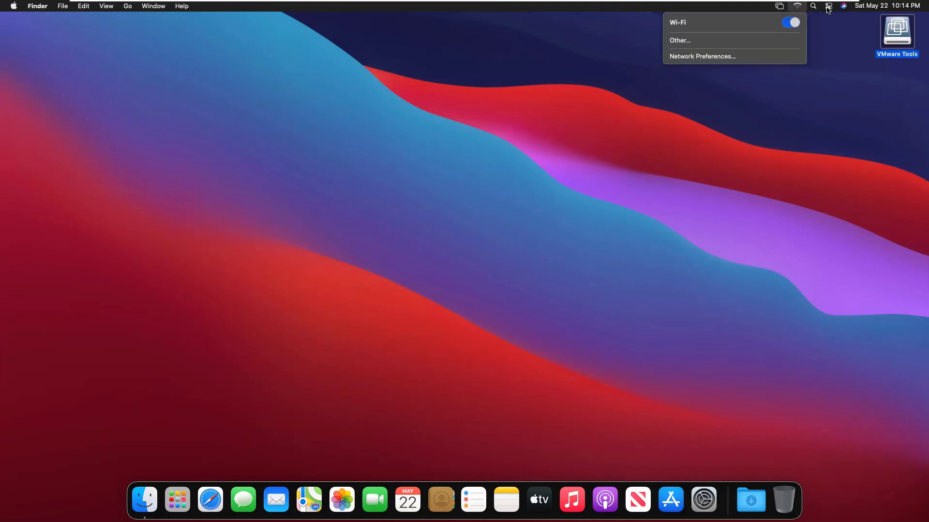
{"action": "left_click", "coordinate": [737, 56]}
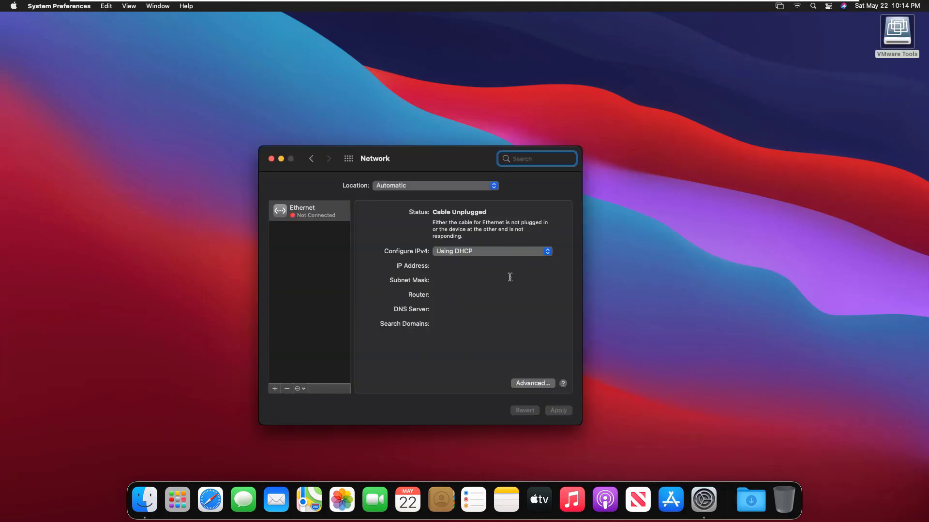
{"action": "left_click", "coordinate": [549, 252]}
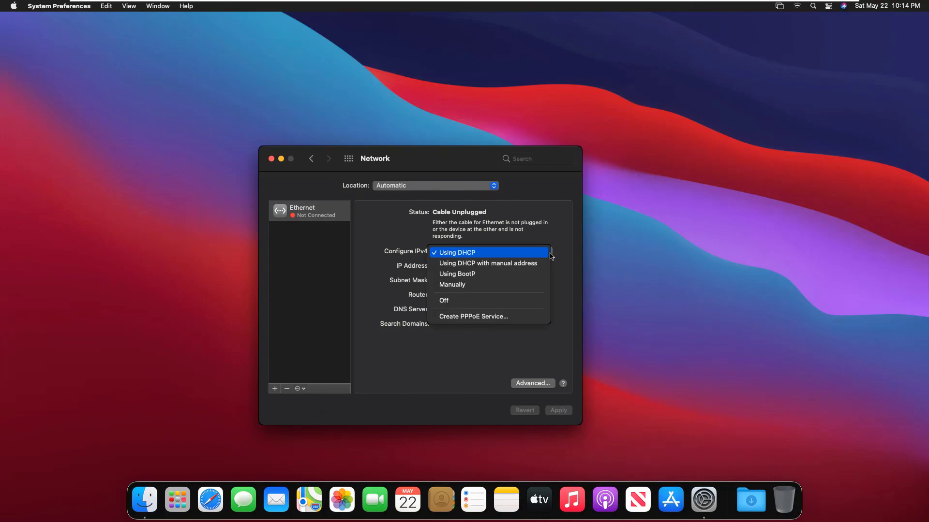